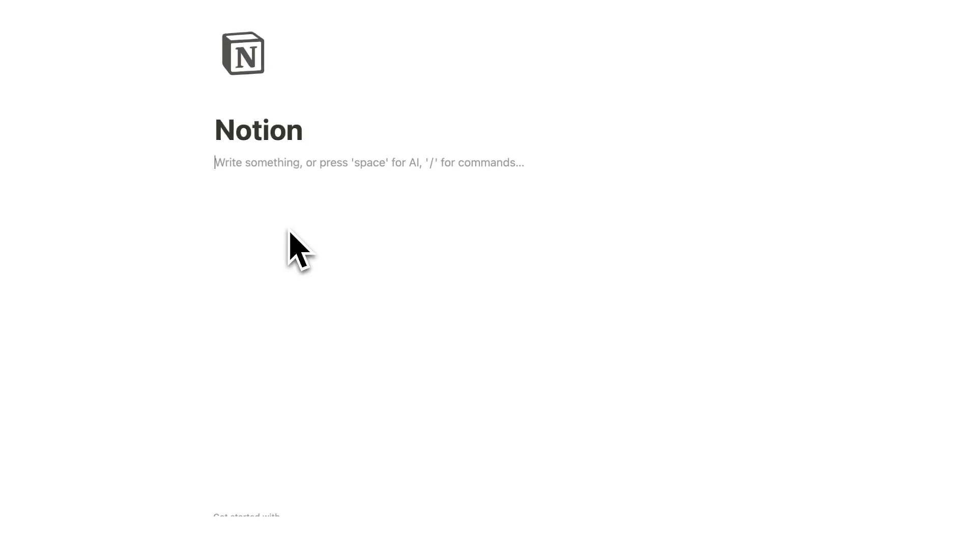
# - Insert an empty table database with /d and scroll down toward My Task List
pyautogui.write('/data')
pyautogui.click(337, 287)
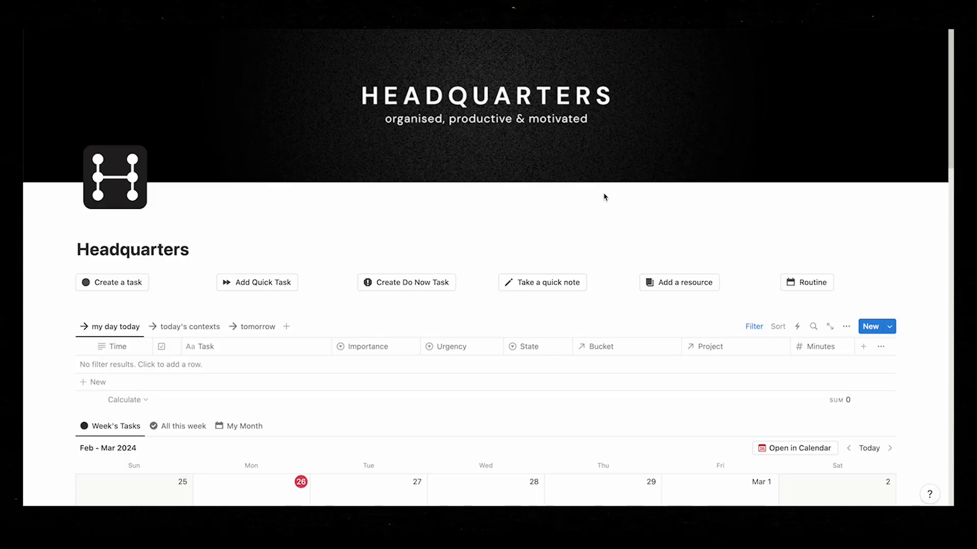
pyautogui.scroll(-15, 604, 194)
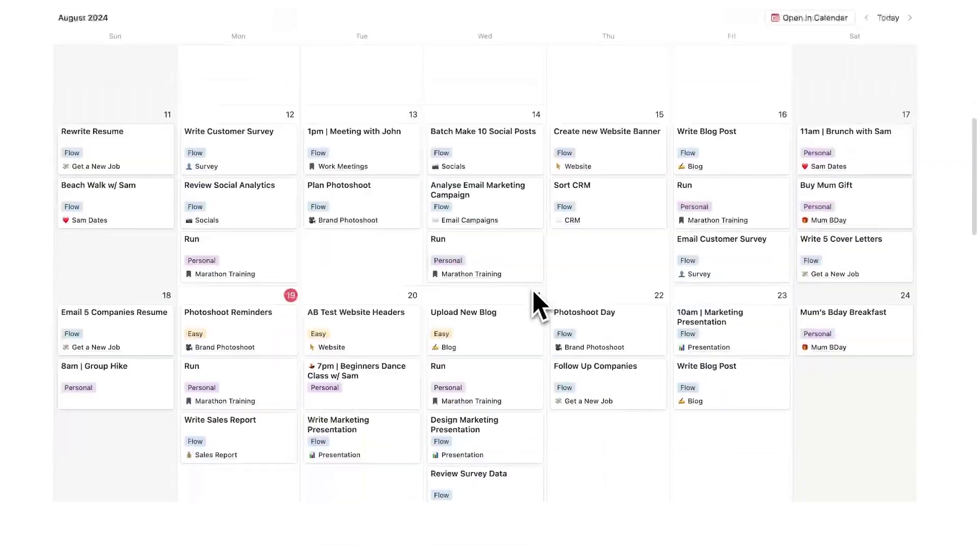
pyautogui.scroll(-14, 540, 304)
pyautogui.scroll(17, 541, 304)
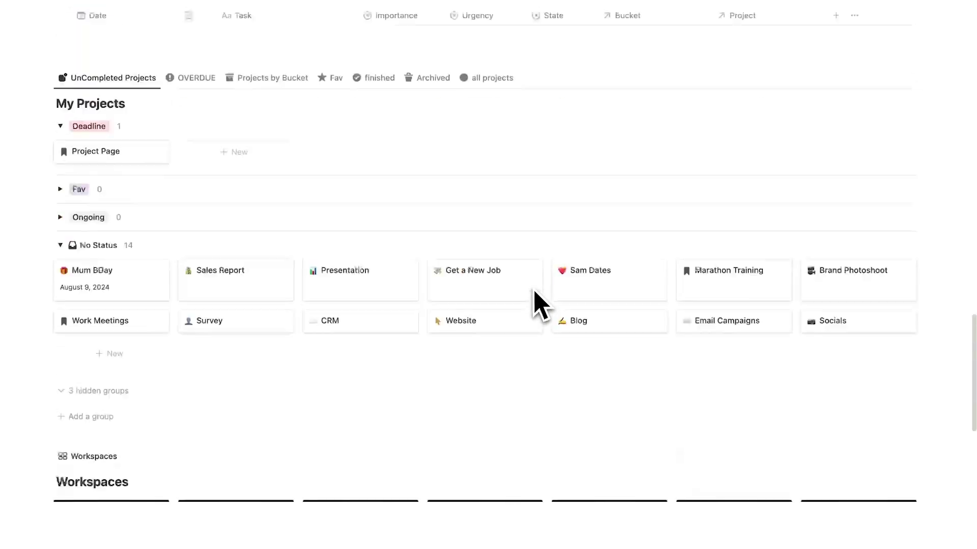
pyautogui.scroll(16, 541, 304)
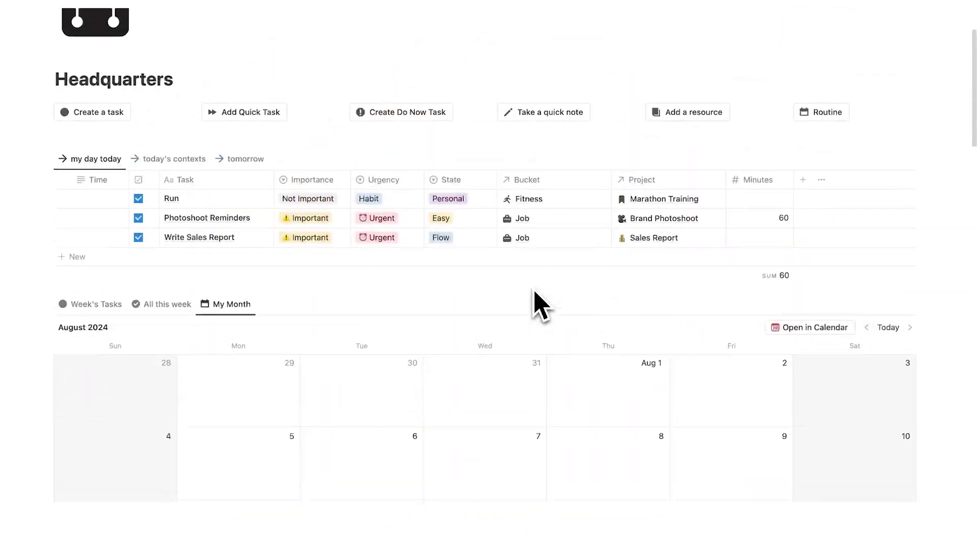
pyautogui.scroll(-8, 540, 305)
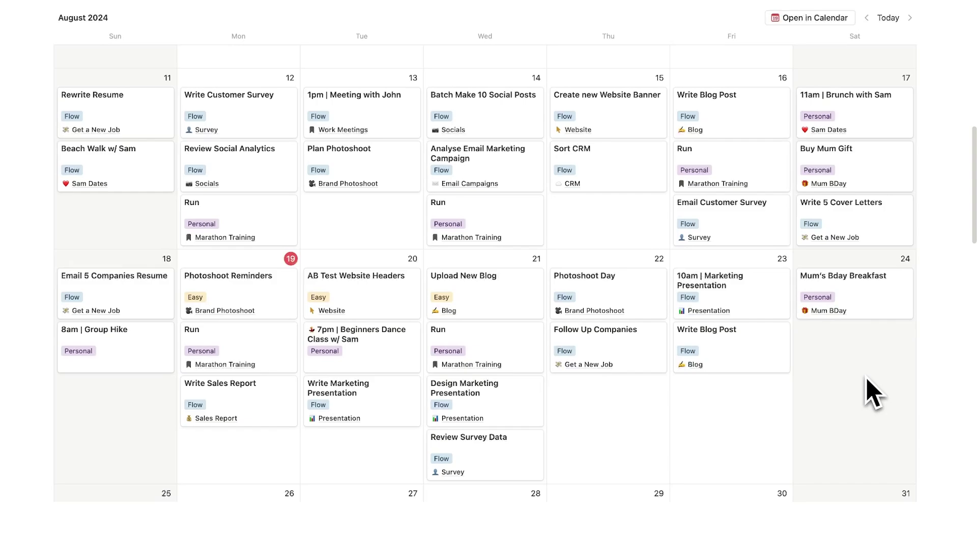
pyautogui.scroll(3, 846, 392)
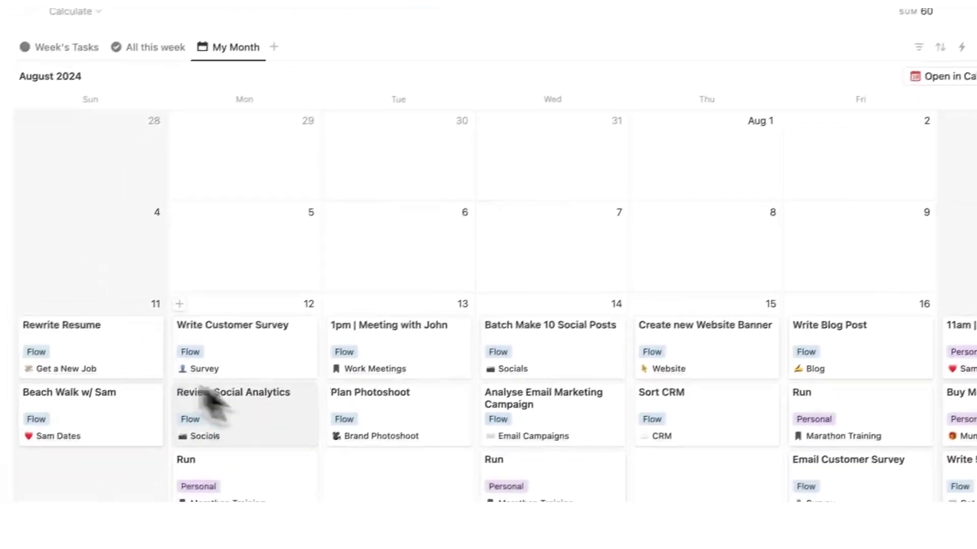
pyautogui.click(66, 47)
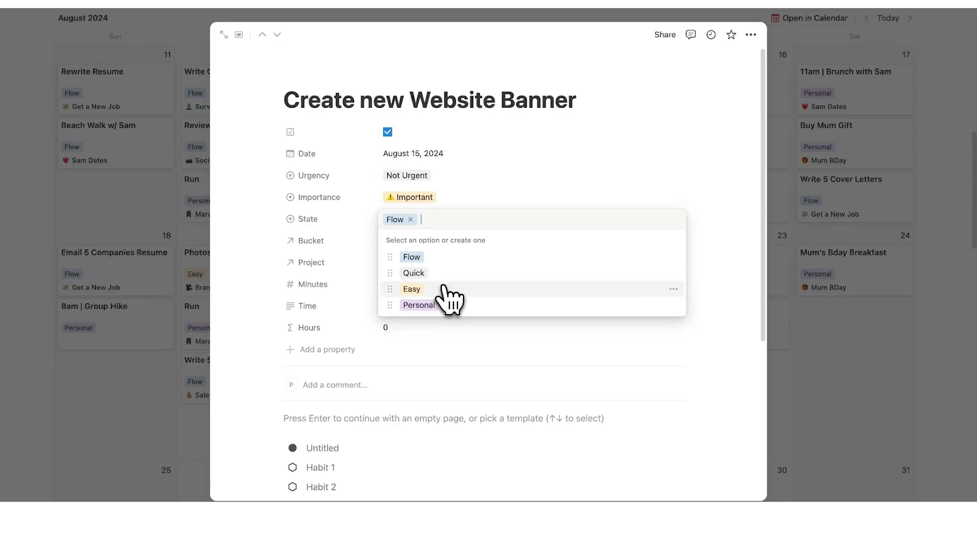
pyautogui.click(865, 351)
pyautogui.click(859, 359)
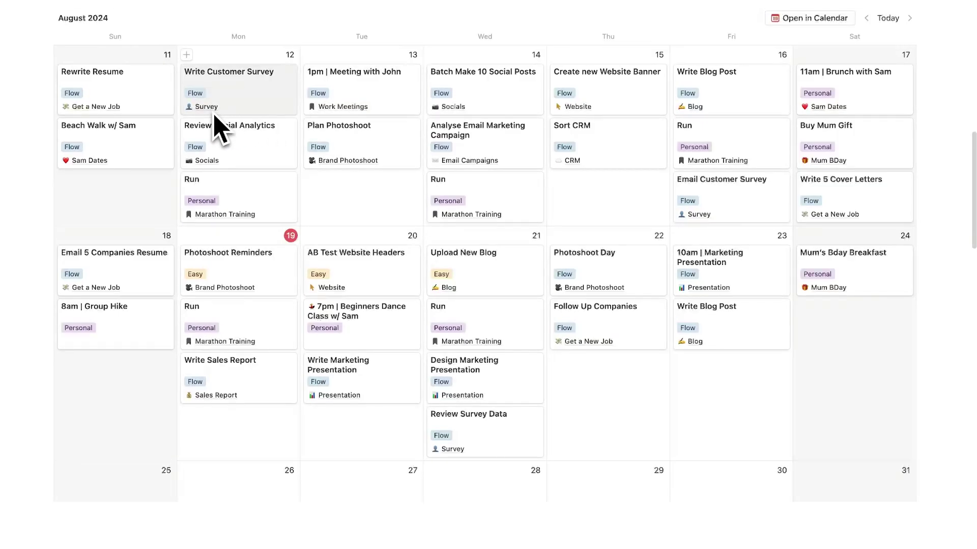
pyautogui.scroll(1, 214, 109)
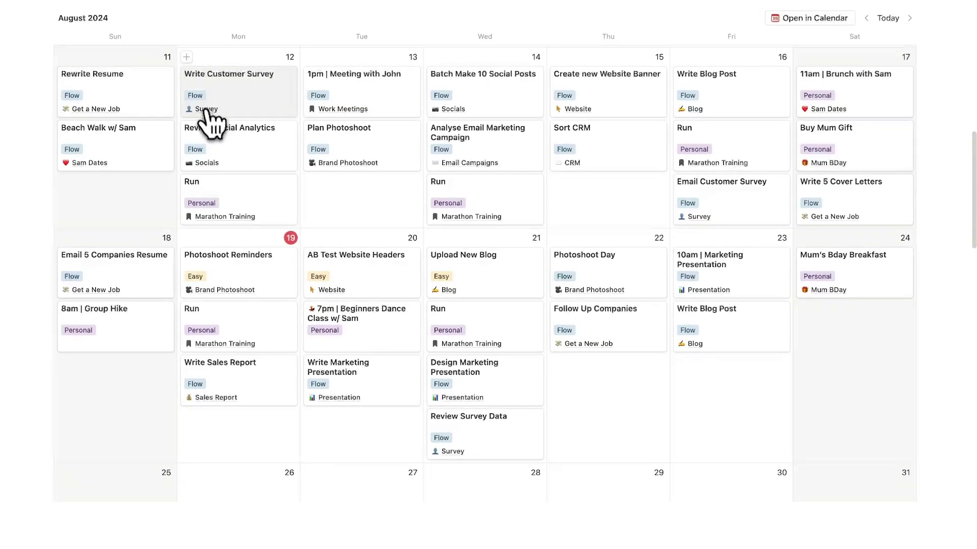
pyautogui.click(206, 110)
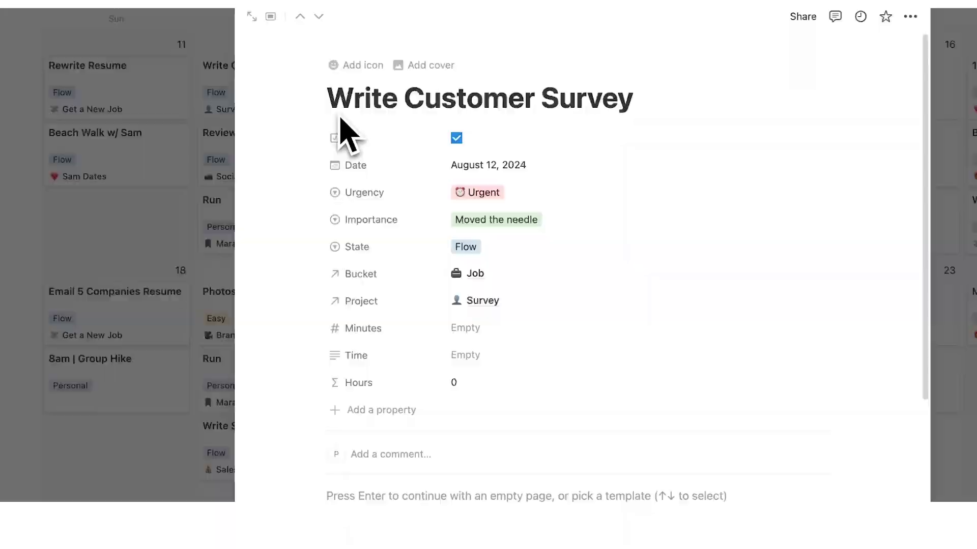
pyautogui.click(211, 137)
pyautogui.click(277, 77)
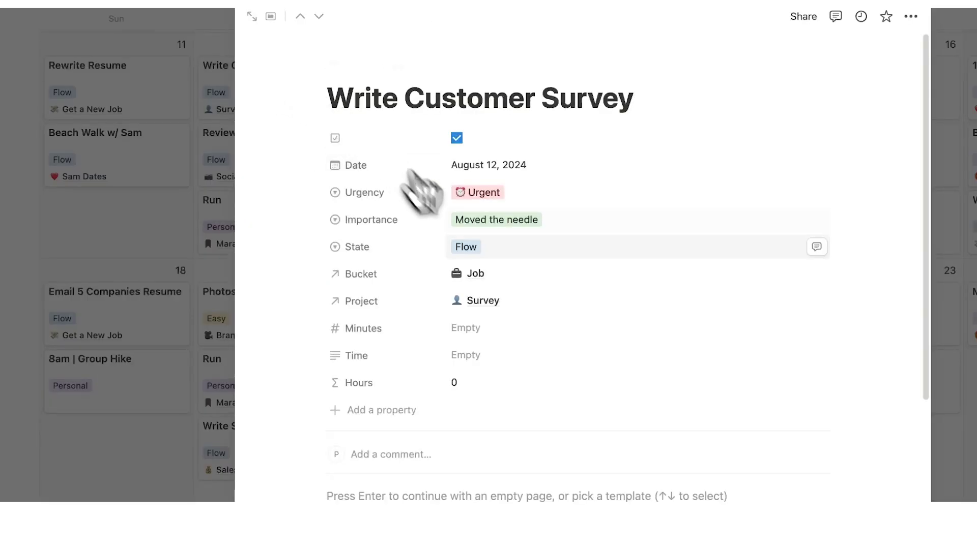
pyautogui.click(482, 302)
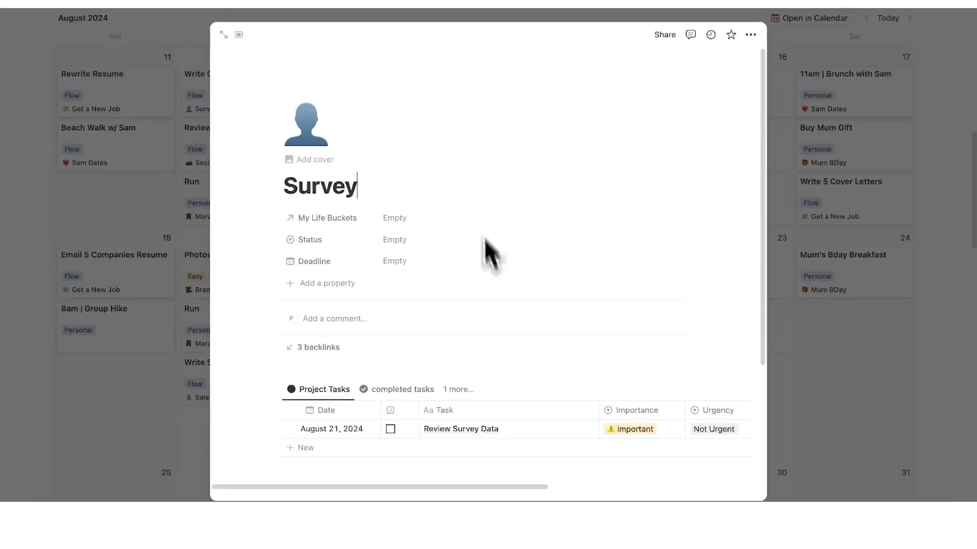
pyautogui.scroll(-5, 257, 283)
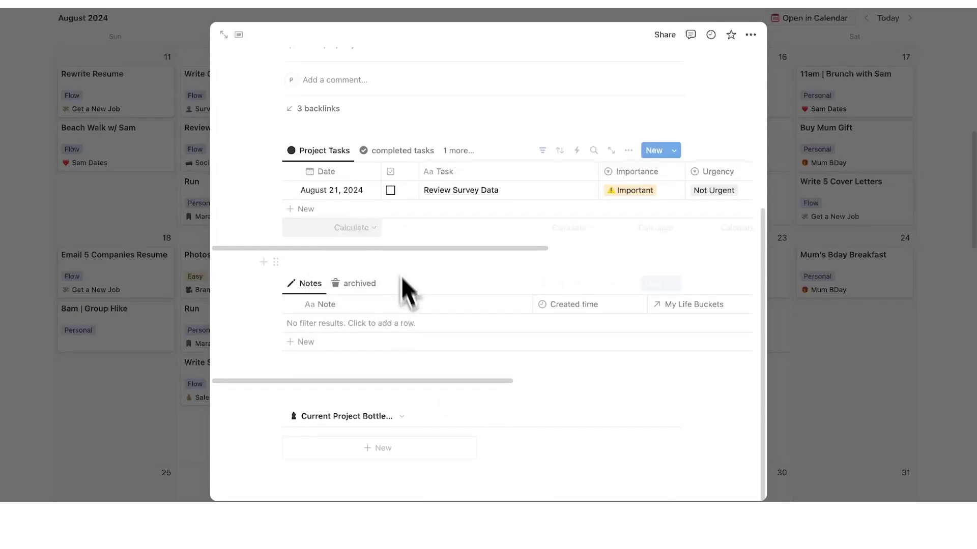
pyautogui.scroll(-3, 371, 248)
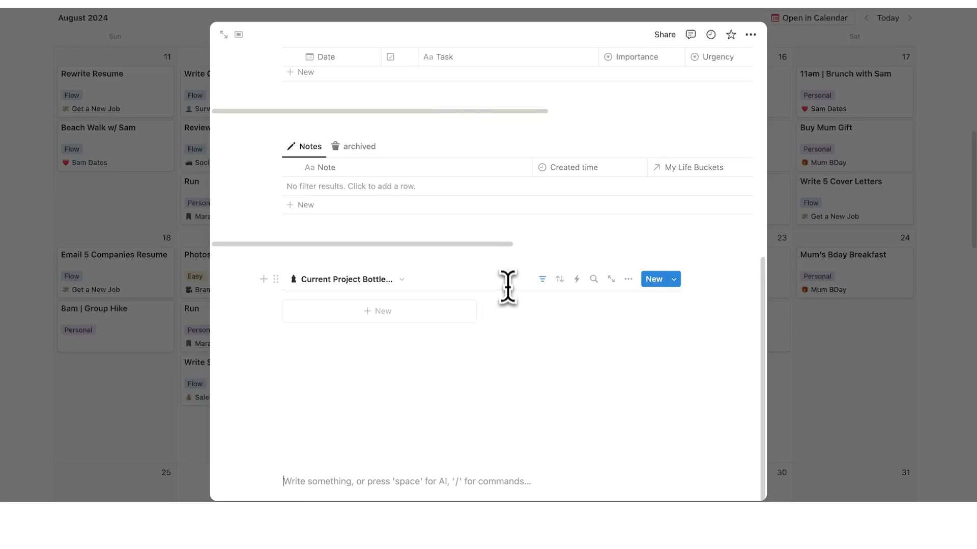
pyautogui.scroll(7, 524, 251)
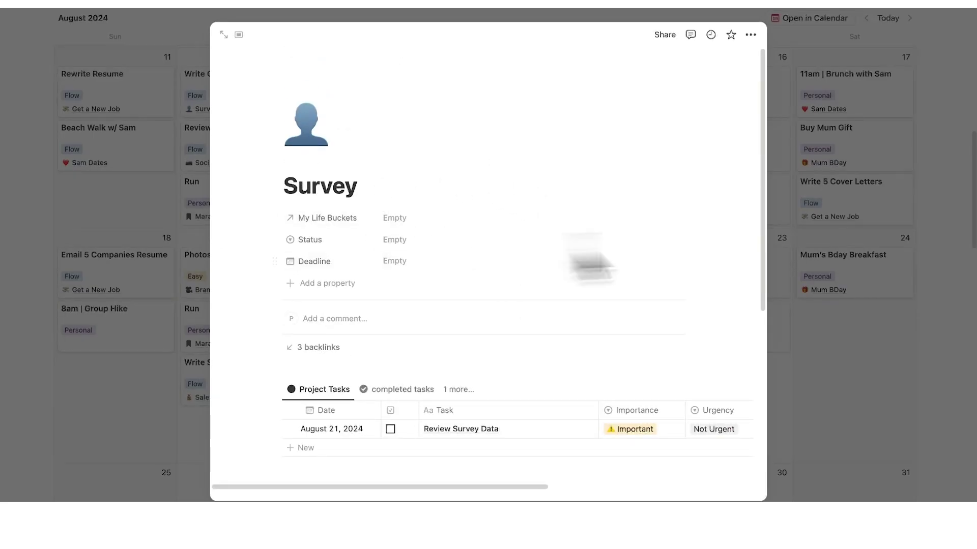
pyautogui.click(857, 240)
# - Enter start times of 8am for the Run task and 9am for Photoshoot Reminders
pyautogui.scroll(7, 415, 290)
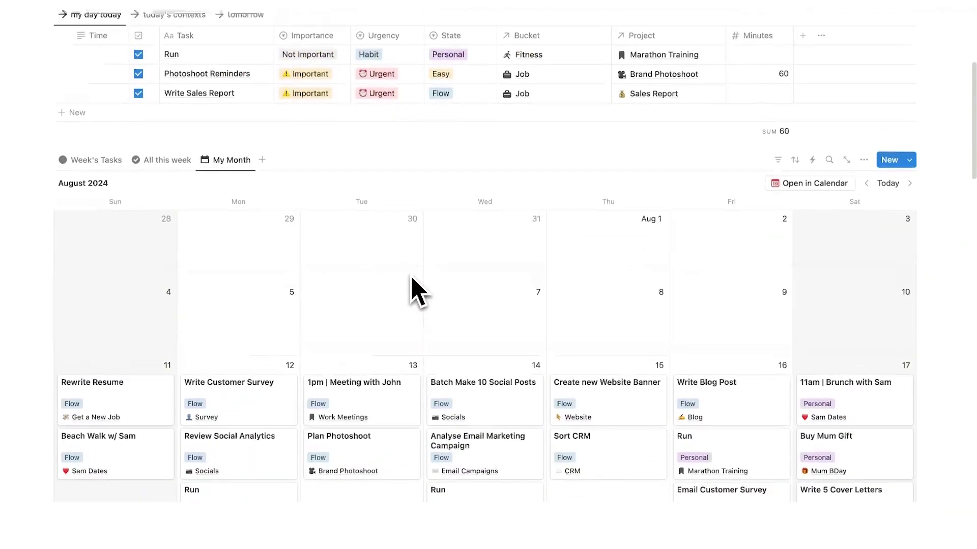
pyautogui.scroll(3, 417, 292)
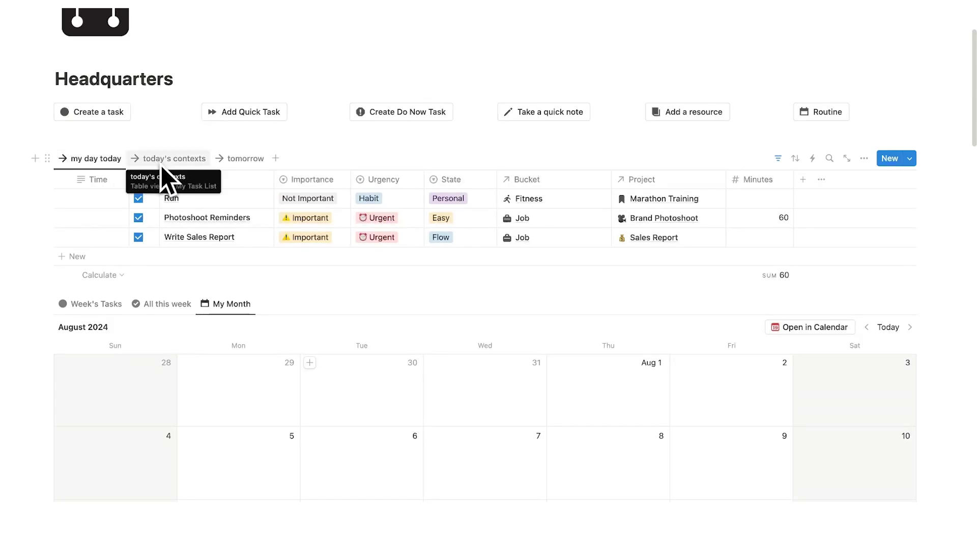
pyautogui.click(96, 199)
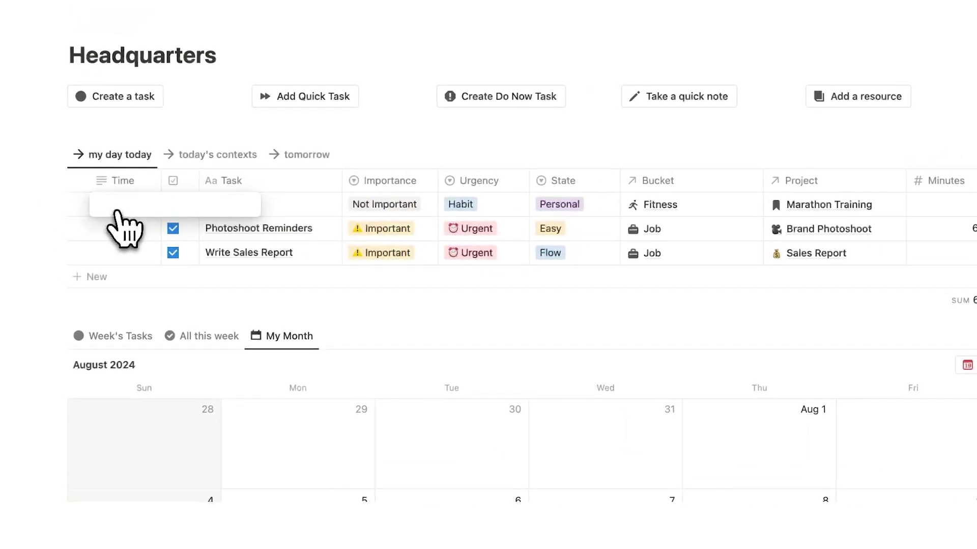
pyautogui.write('8am')
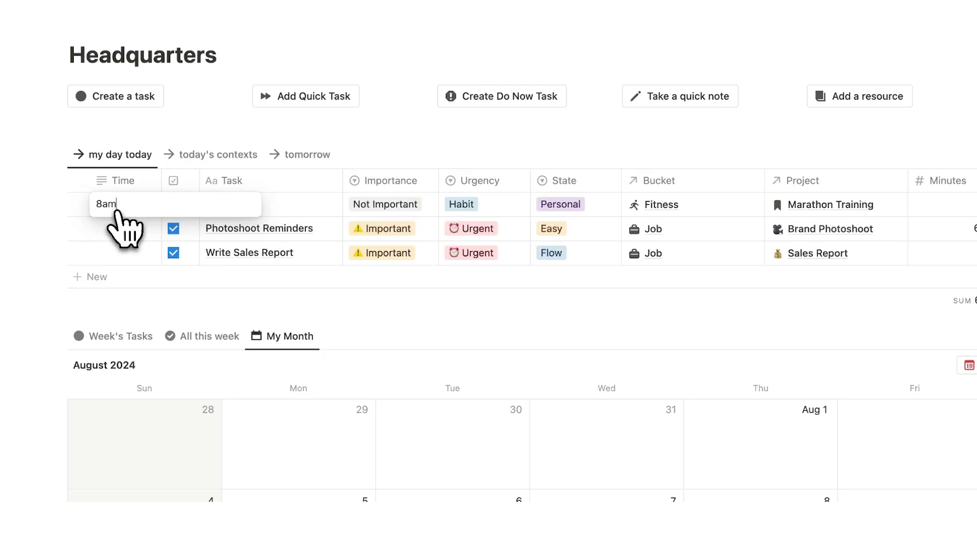
pyautogui.write('9am')
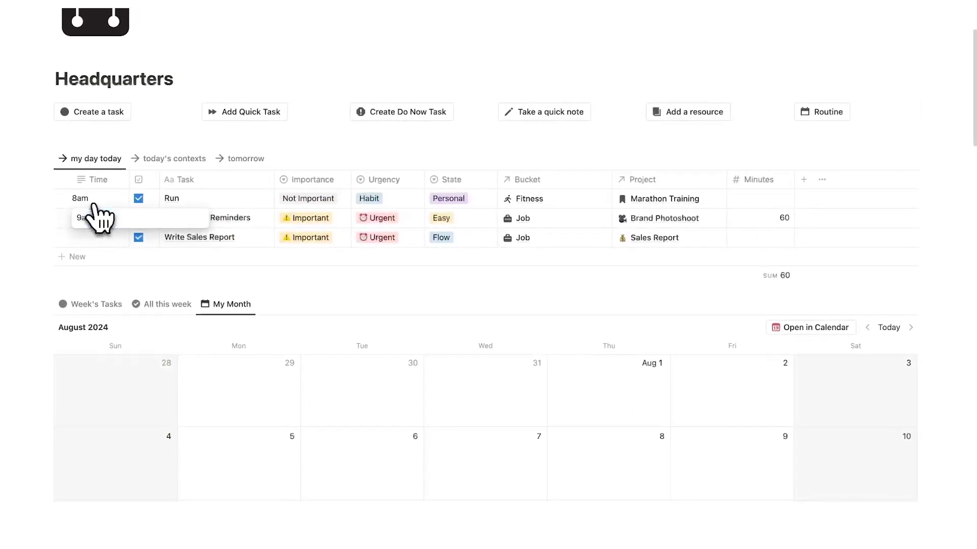
pyautogui.press('Return')
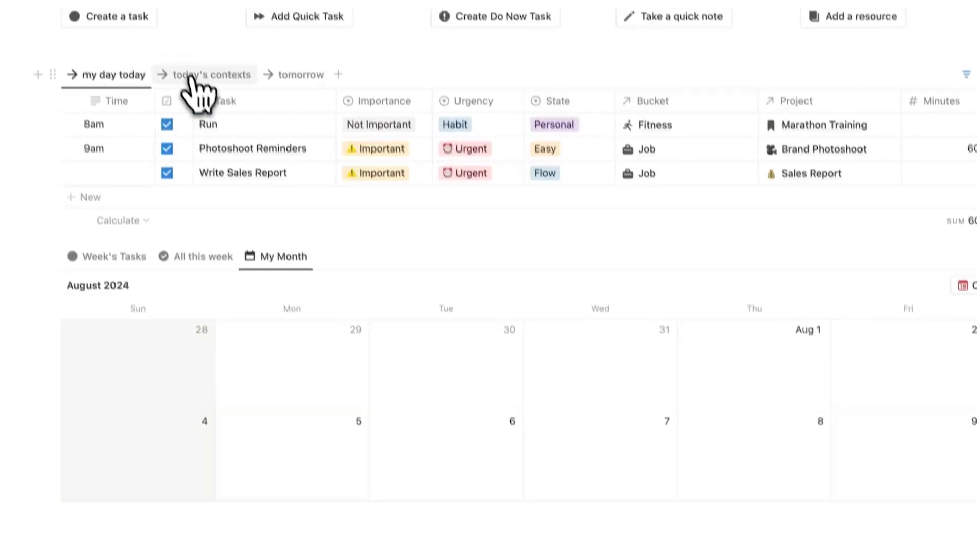
# - Show today's tasks grouped by bucket in the today's contexts view
pyautogui.click(174, 158)
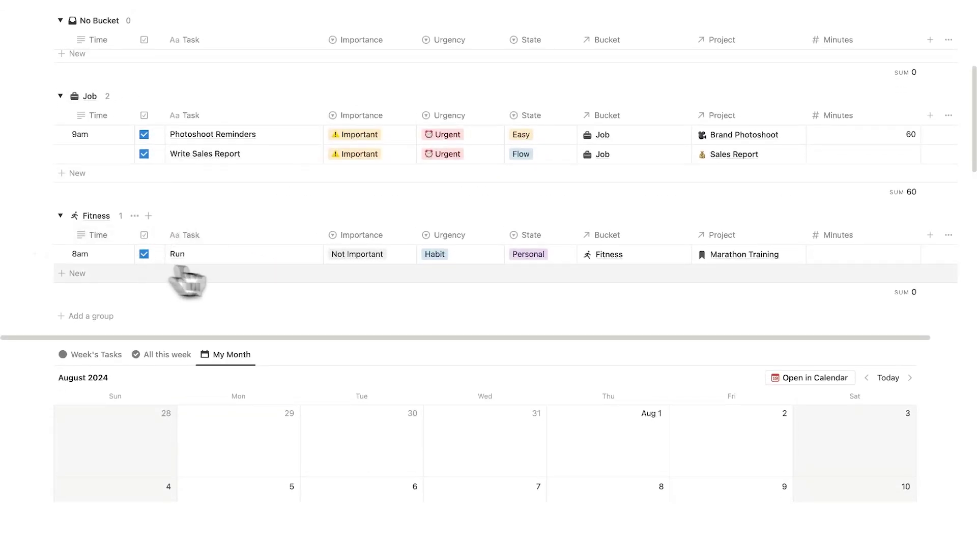
pyautogui.scroll(3, 214, 208)
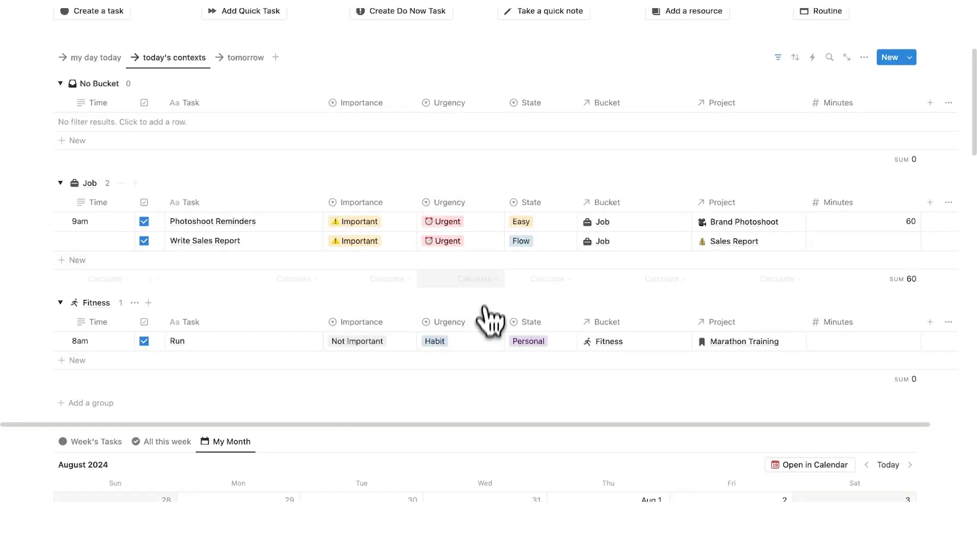
pyautogui.scroll(-1, 480, 261)
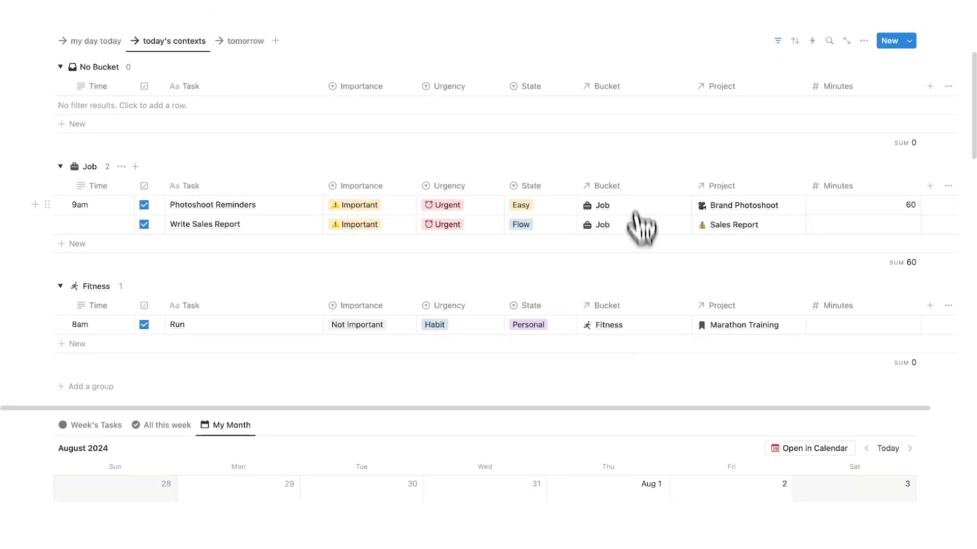
pyautogui.scroll(-10, 547, 260)
pyautogui.scroll(-20, 545, 258)
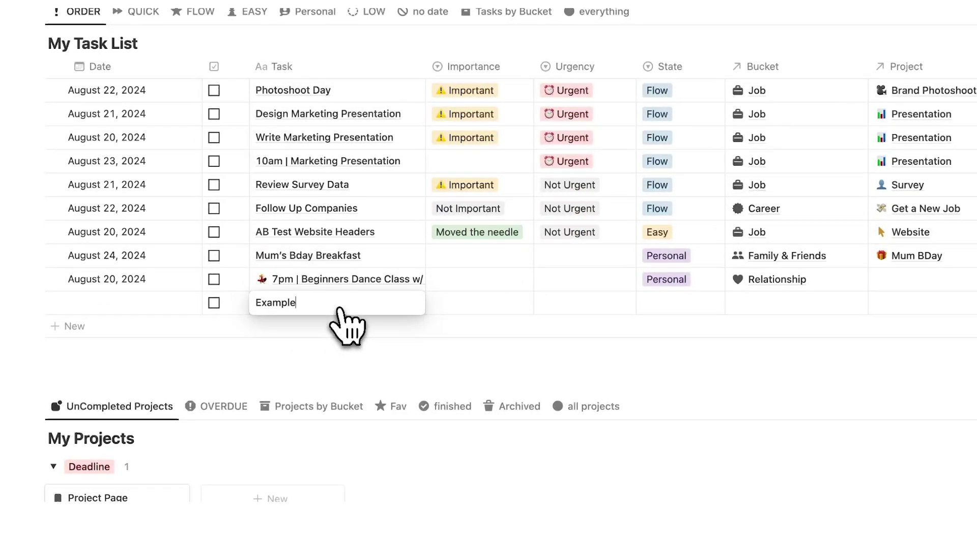
# - Add 'Example Task' to My Task List and mark it Important and Urgent
pyautogui.write('Example Task')
pyautogui.press('Return')
pyautogui.click(481, 308)
pyautogui.click(491, 347)
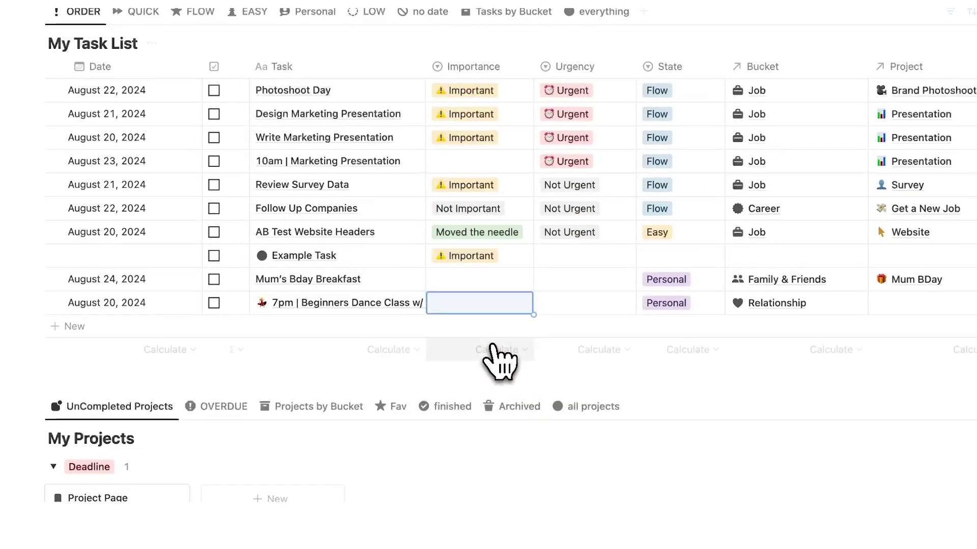
pyautogui.click(557, 275)
pyautogui.click(506, 348)
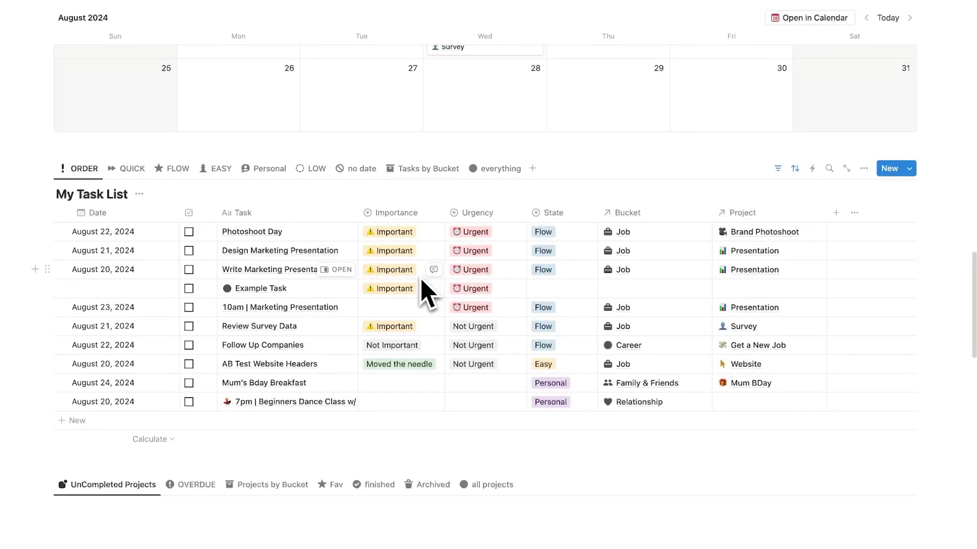
# - Tick a finished task as done so it drops out of My Task List
pyautogui.scroll(-2, 423, 279)
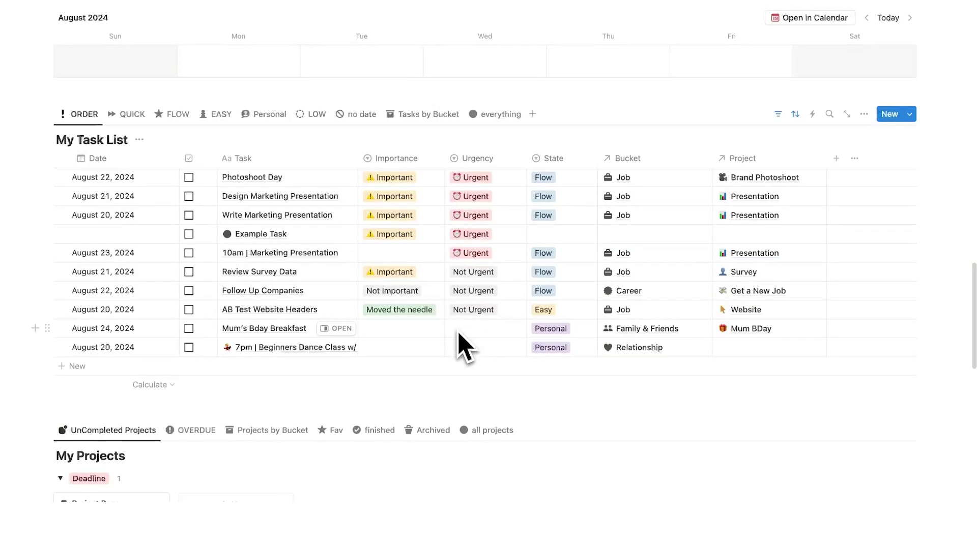
pyautogui.scroll(10, 457, 349)
pyautogui.scroll(-4, 313, 265)
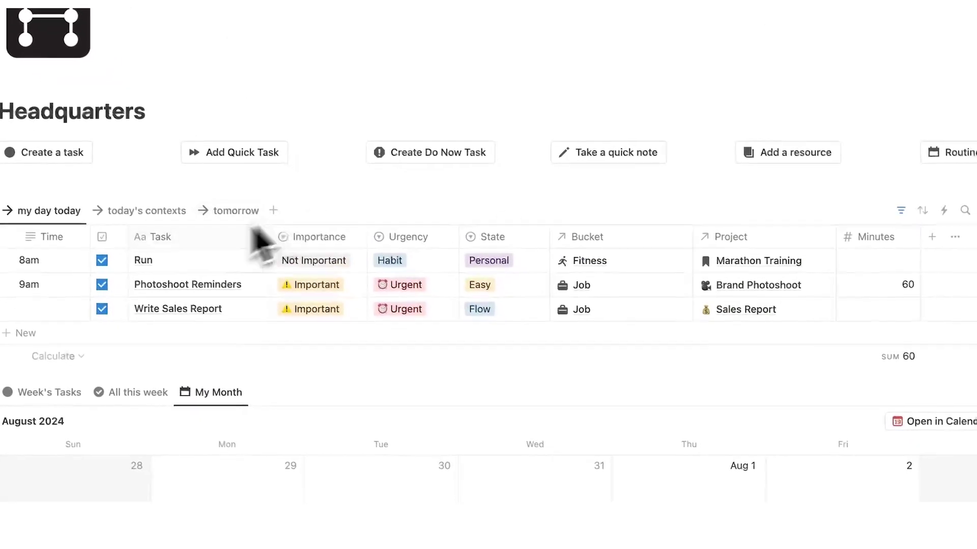
pyautogui.scroll(-10, 591, 238)
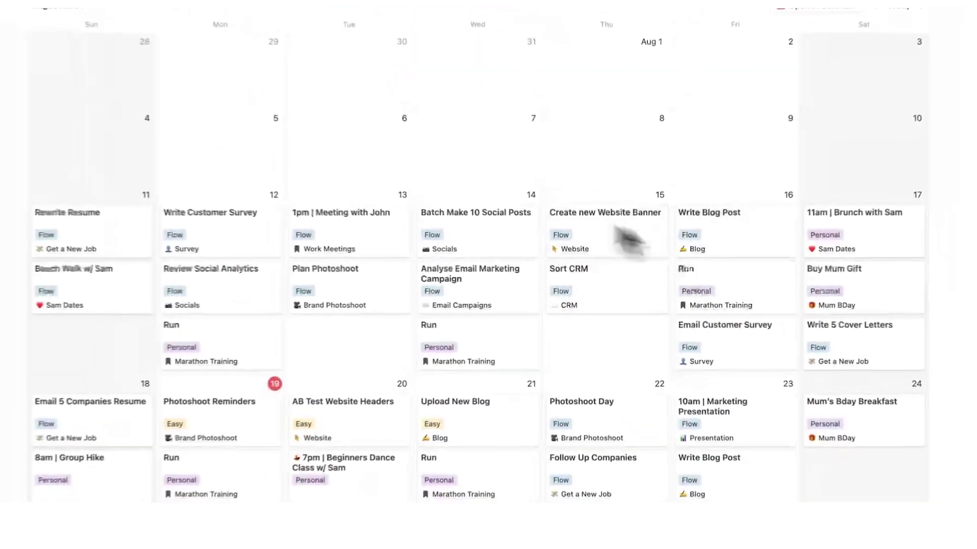
pyautogui.scroll(-4, 506, 294)
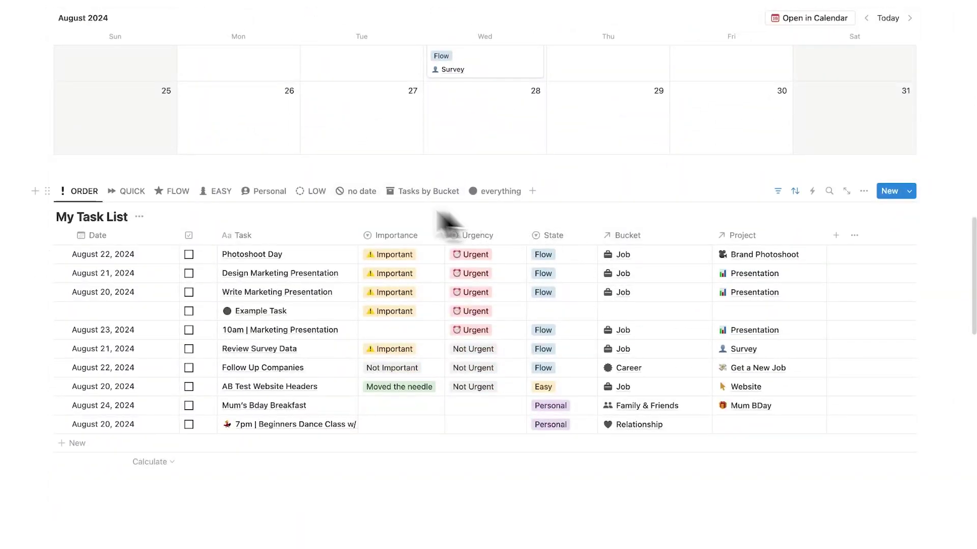
pyautogui.scroll(-1, 489, 351)
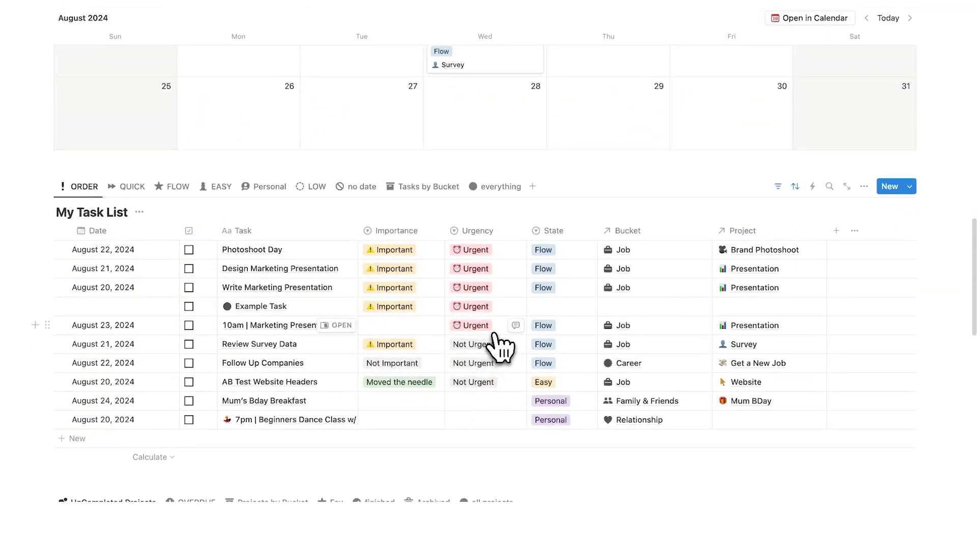
pyautogui.click(190, 251)
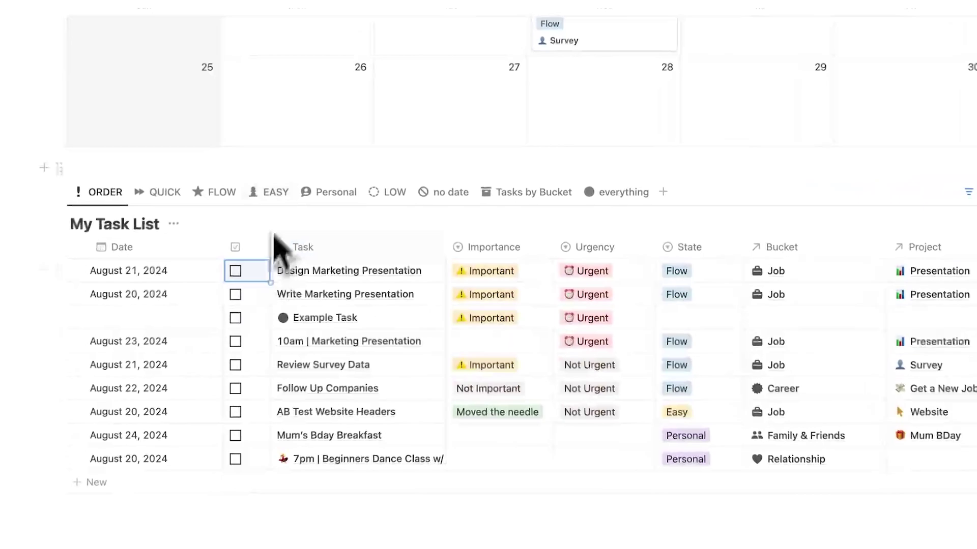
pyautogui.scroll(-8, 290, 173)
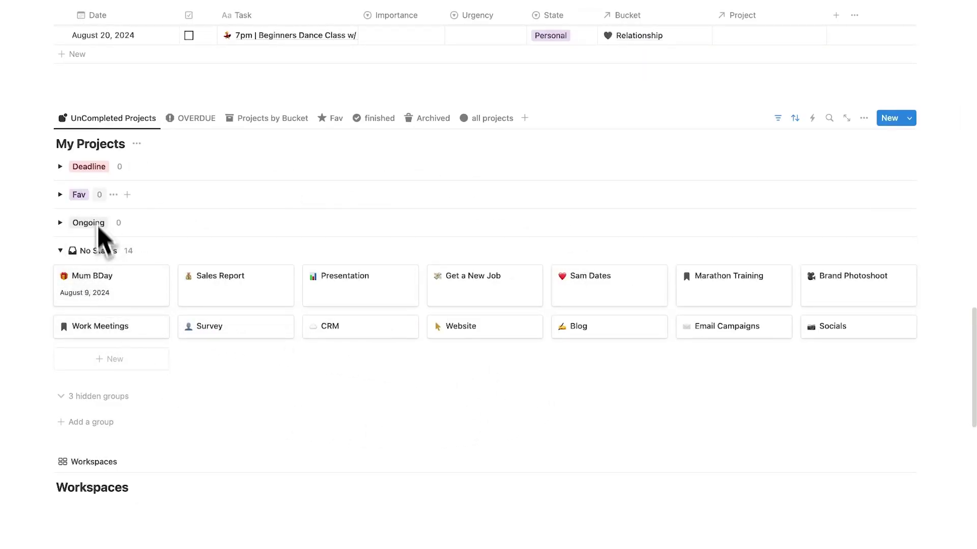
# - Set the Mum BDay project's status to Deadline
pyautogui.click(112, 304)
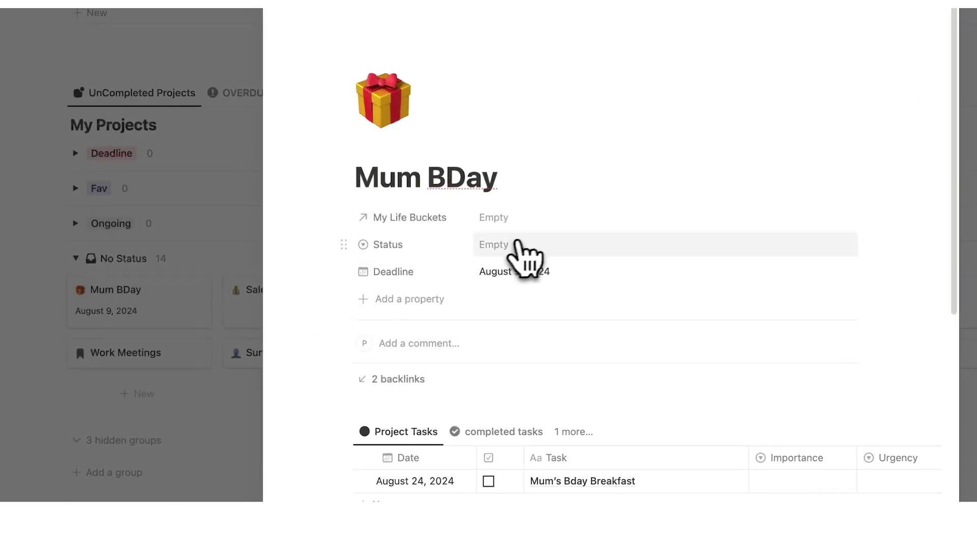
pyautogui.click(524, 249)
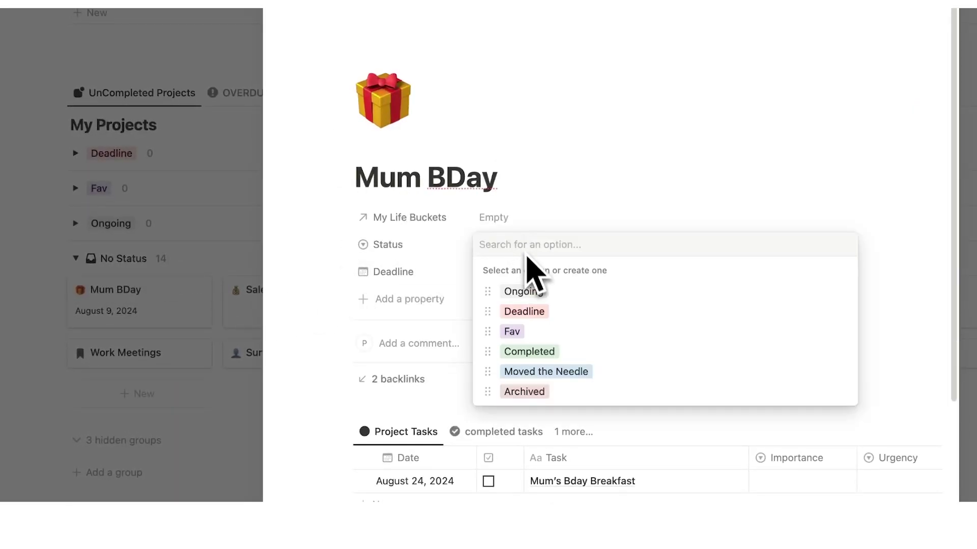
pyautogui.click(524, 311)
pyautogui.click(233, 255)
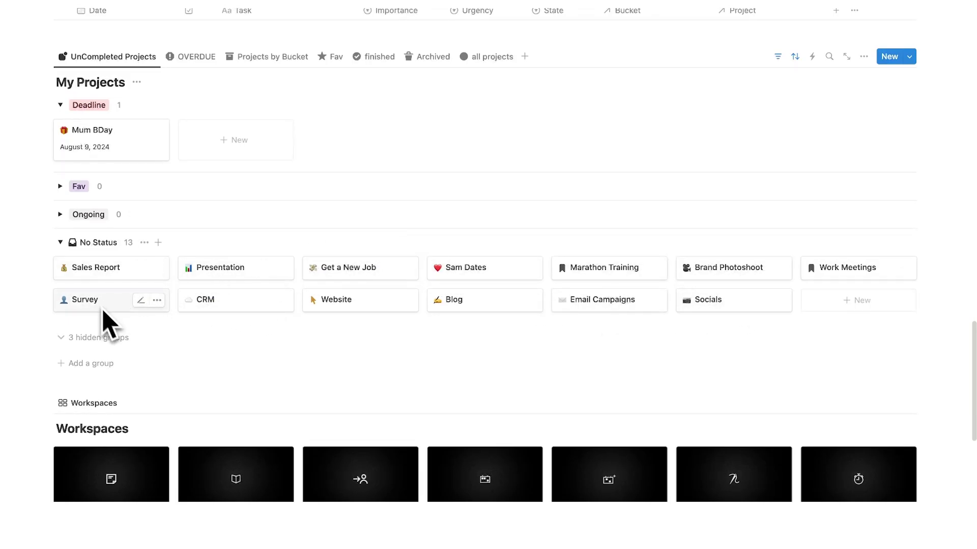
# - Link Sales Report to Job, set its status to Deadline, due August 21, 2024
pyautogui.click(95, 268)
pyautogui.click(514, 211)
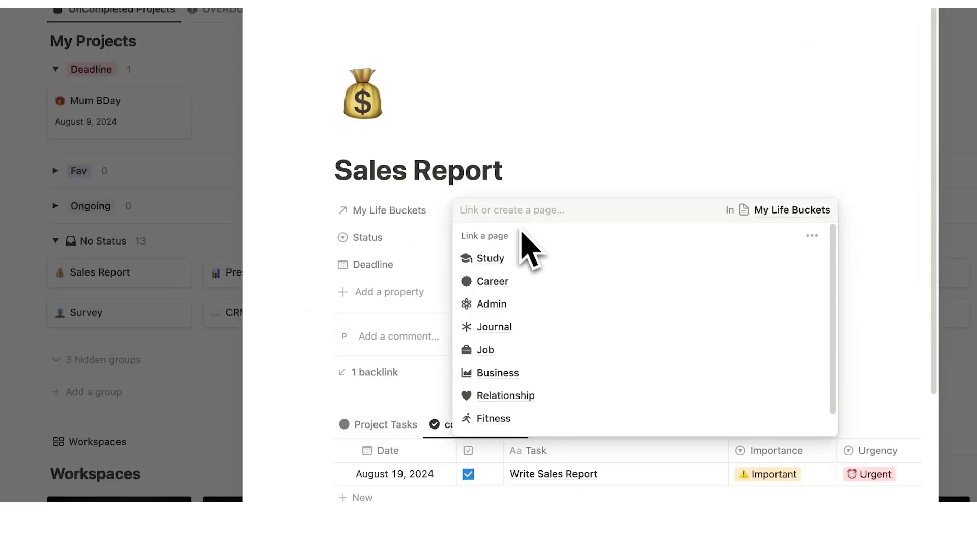
pyautogui.click(526, 351)
pyautogui.click(494, 240)
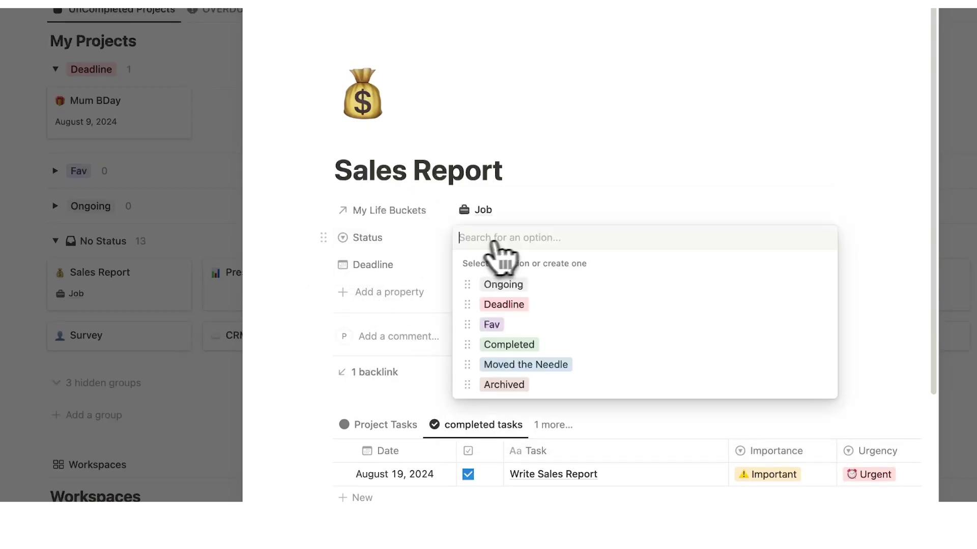
pyautogui.click(509, 304)
pyautogui.click(493, 270)
pyautogui.click(548, 377)
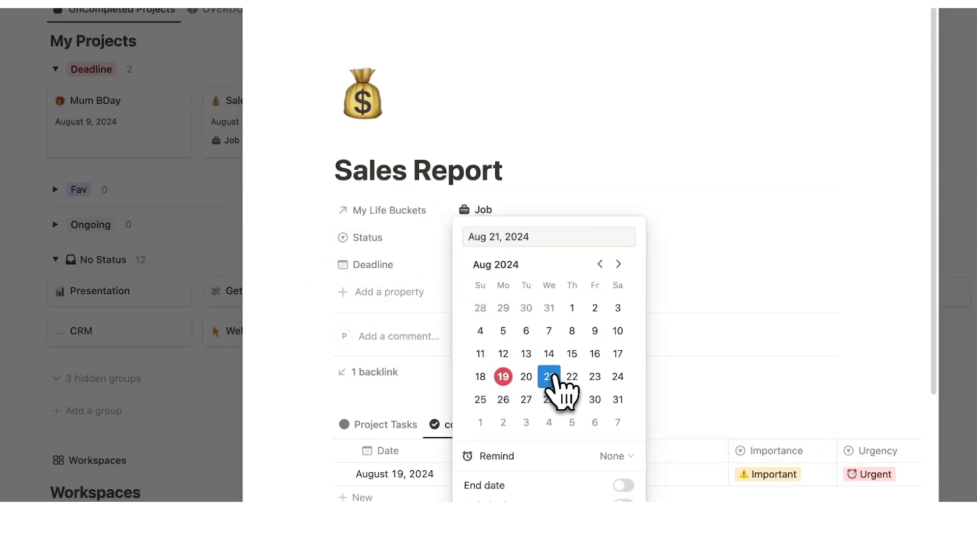
pyautogui.click(193, 236)
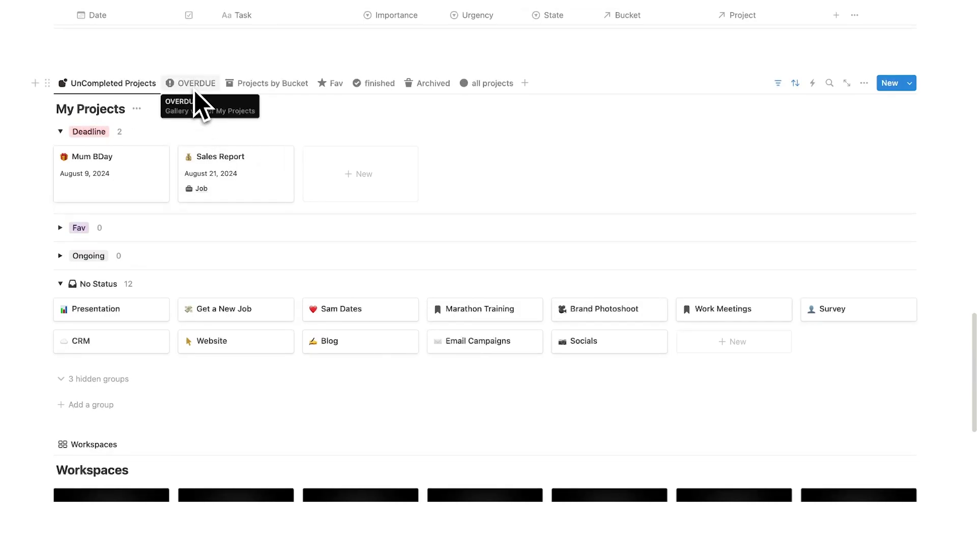
# - Switch to Projects by Bucket and link the Presentation project to the Job bucket
pyautogui.click(267, 84)
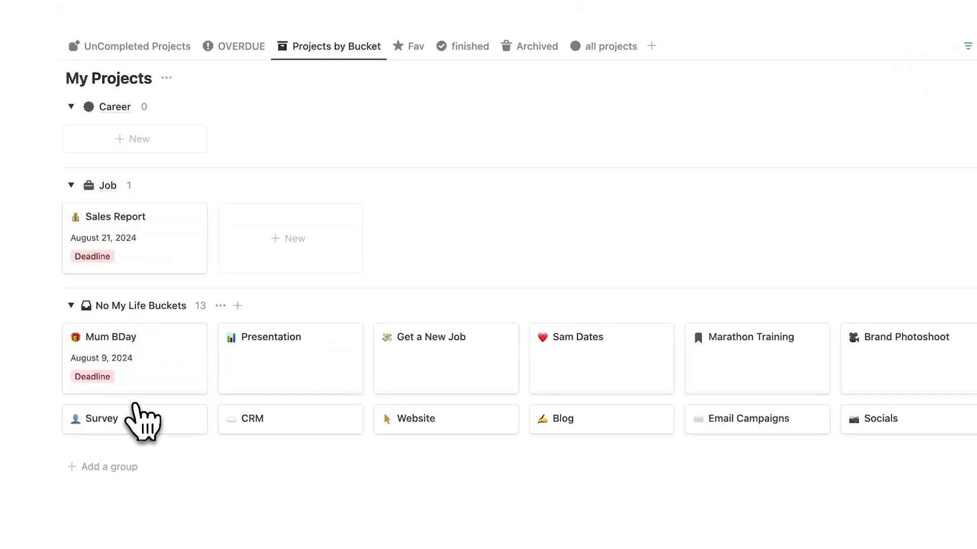
pyautogui.click(261, 392)
pyautogui.click(508, 218)
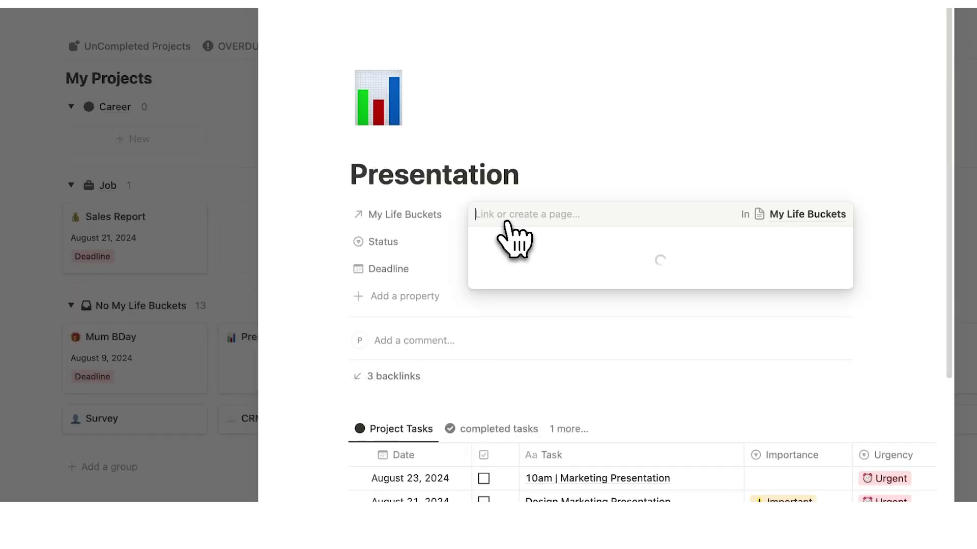
pyautogui.click(514, 354)
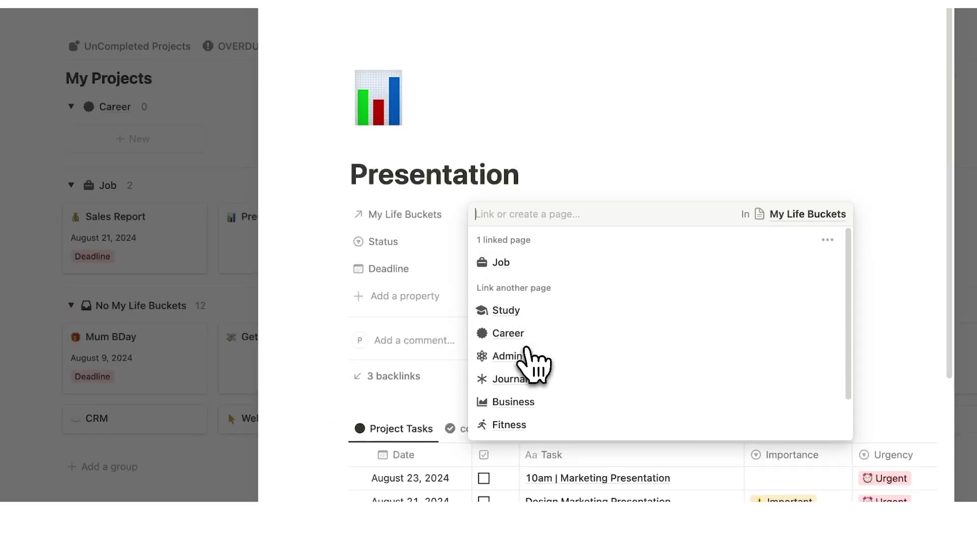
pyautogui.click(239, 244)
pyautogui.click(244, 252)
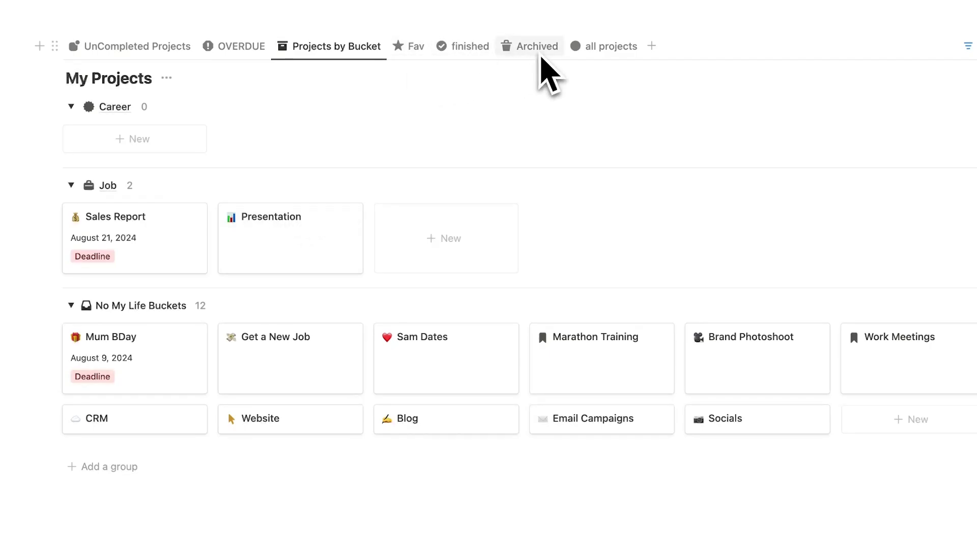
# - Add a note titled 'Example Note' in the Quick Notes workspace, then return to the dashboard
pyautogui.scroll(-10, 611, 285)
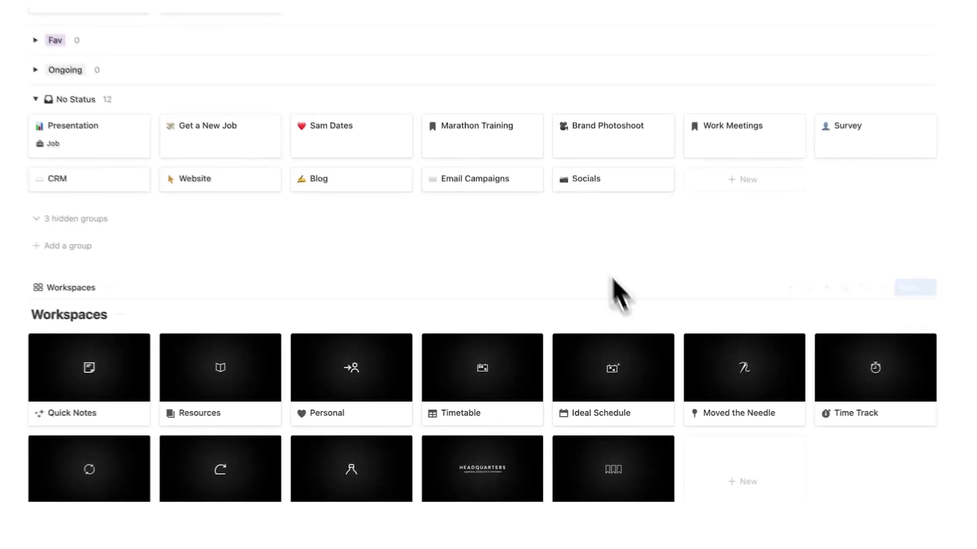
pyautogui.scroll(-2, 662, 300)
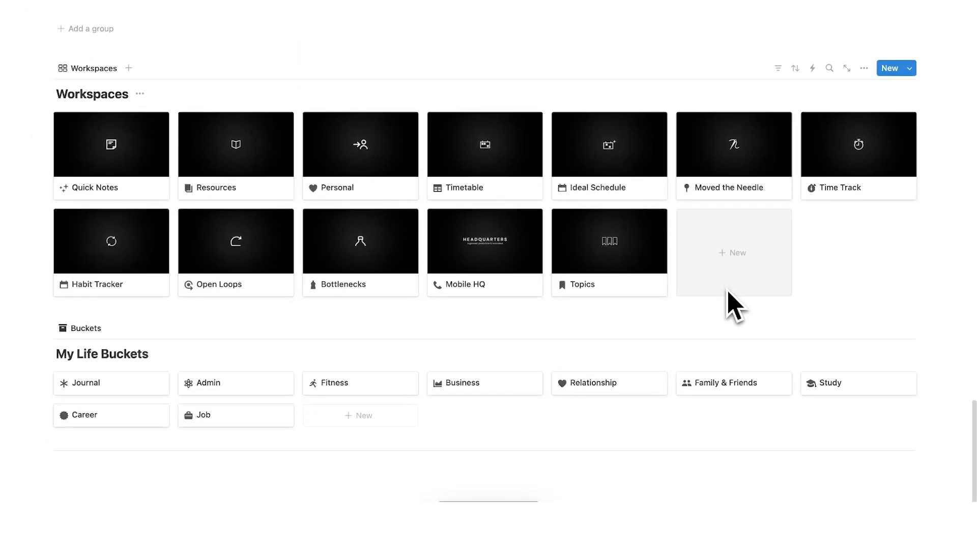
pyautogui.click(88, 173)
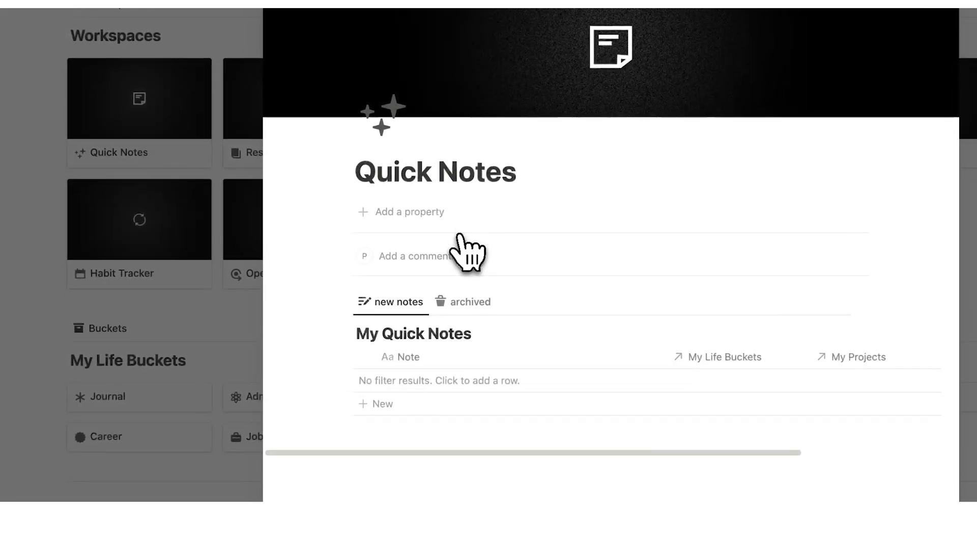
pyautogui.click(379, 404)
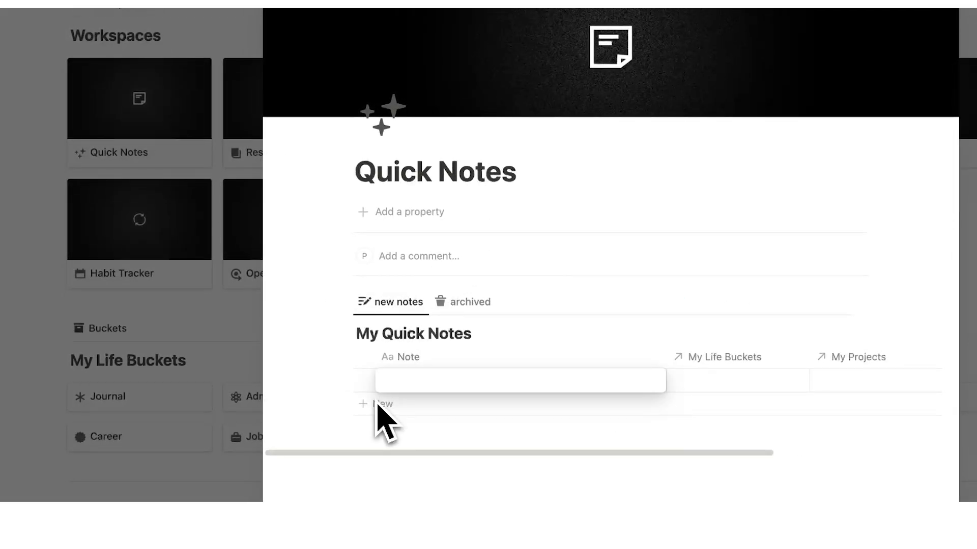
pyautogui.write('Example Note')
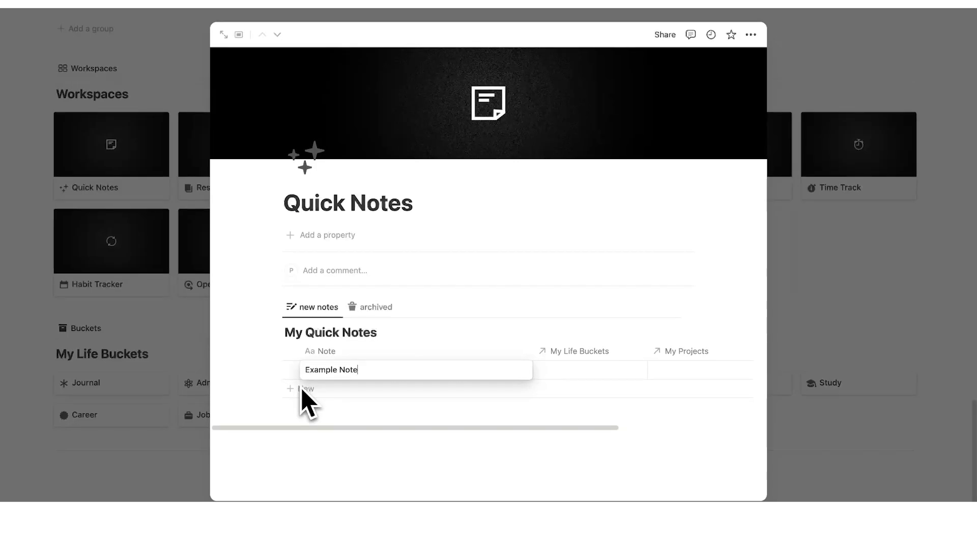
pyautogui.click(173, 336)
pyautogui.scroll(-10, 224, 338)
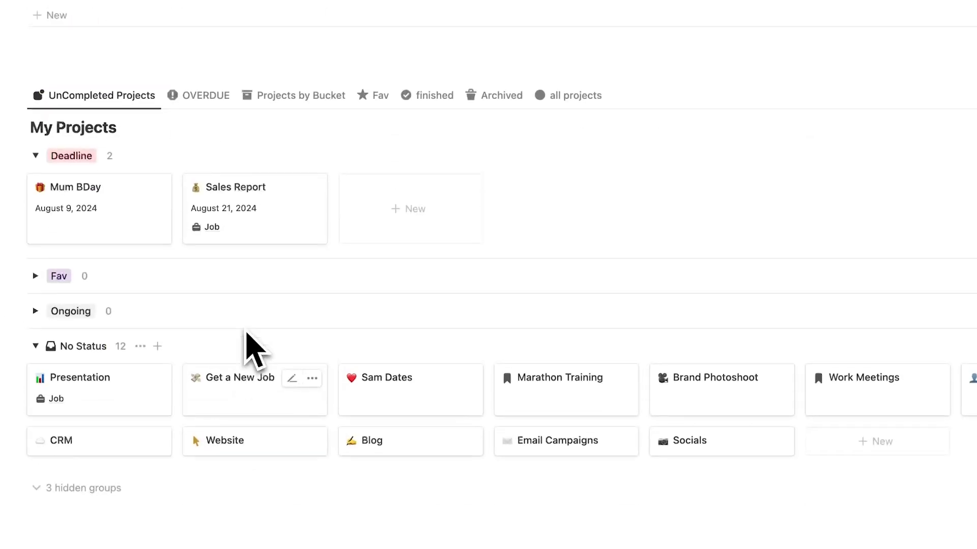
pyautogui.scroll(15, 246, 336)
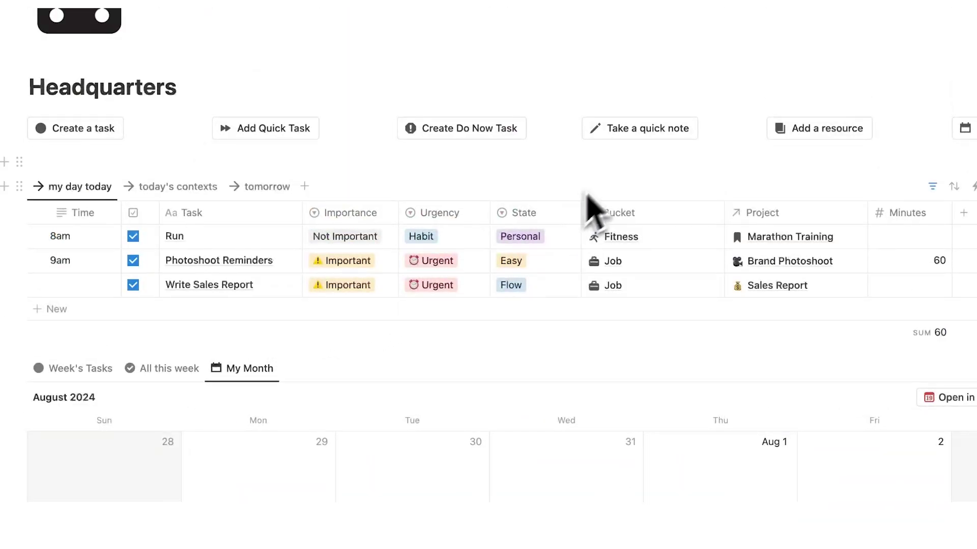
# - Create 'Quick Note' linked to Job and Presentation with the body 'note goes here'
pyautogui.click(636, 128)
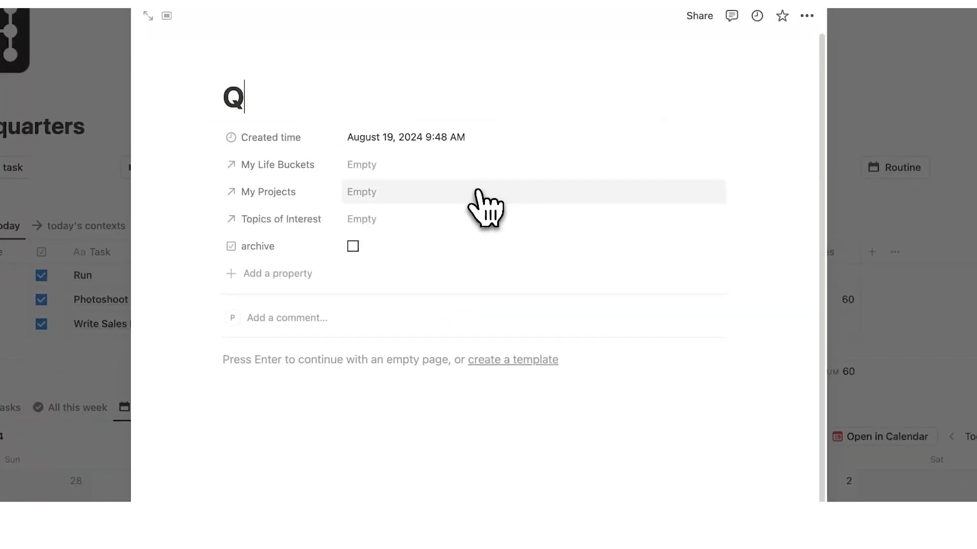
pyautogui.write('Quick Note')
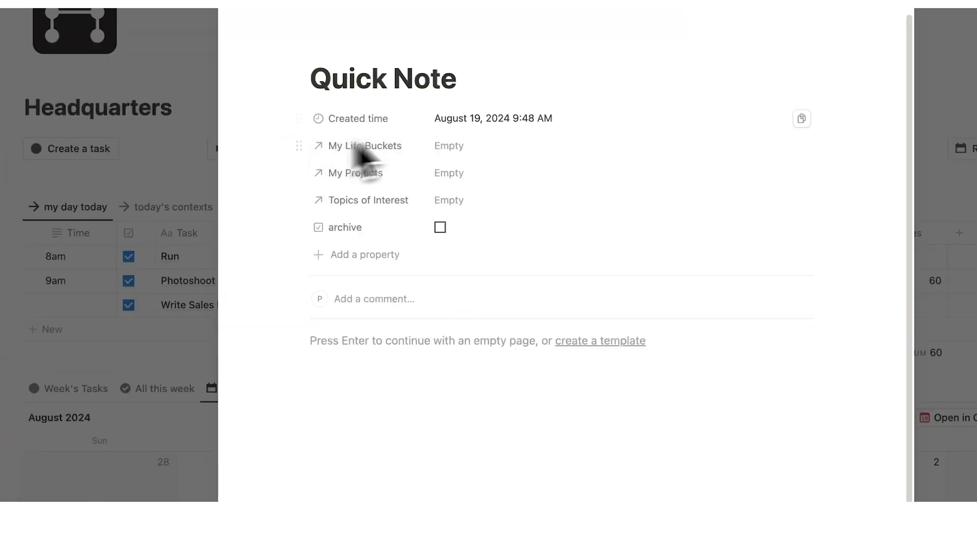
pyautogui.click(496, 150)
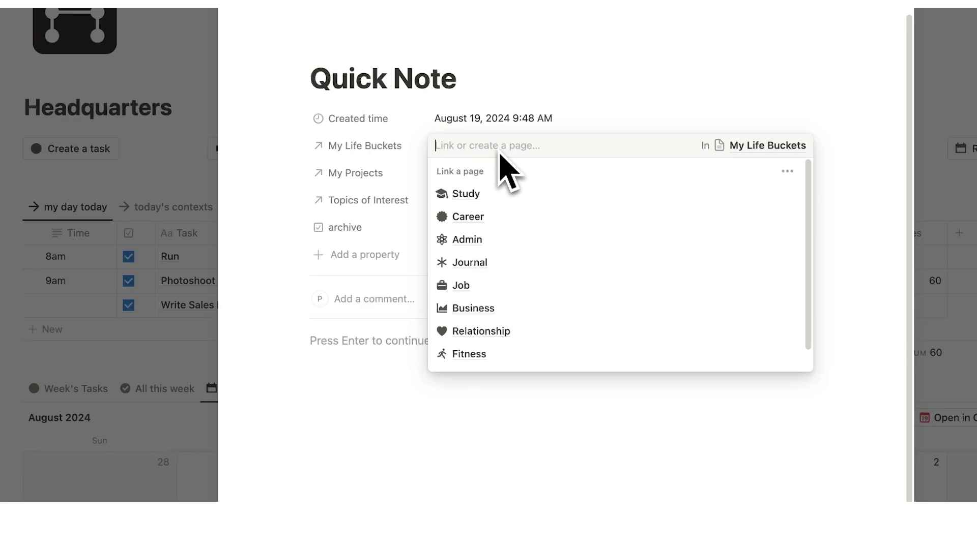
pyautogui.click(461, 285)
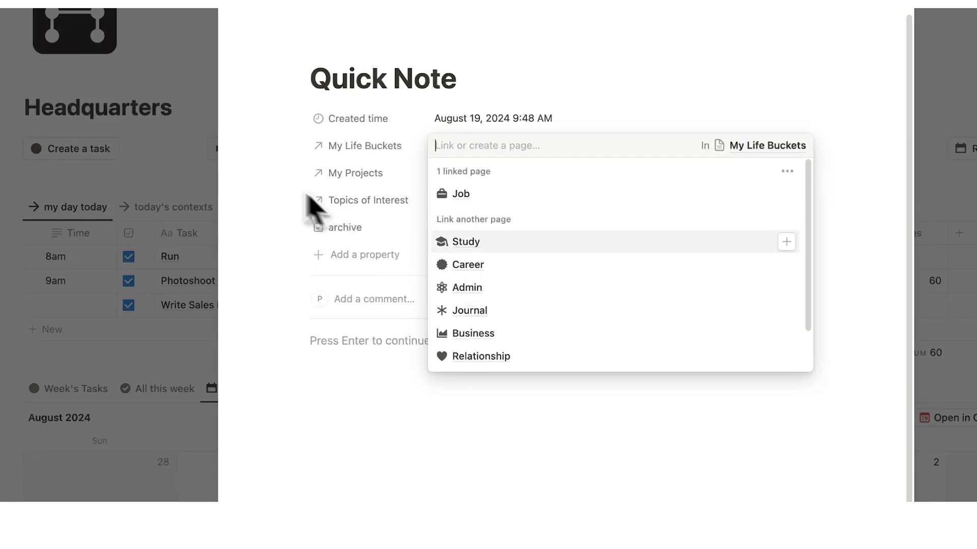
pyautogui.click(312, 207)
pyautogui.click(448, 173)
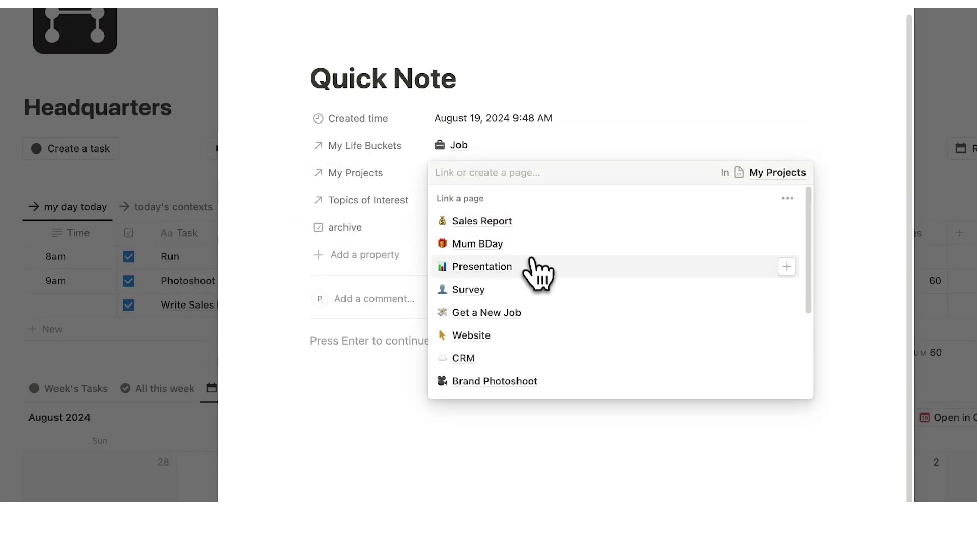
pyautogui.click(477, 268)
pyautogui.click(275, 211)
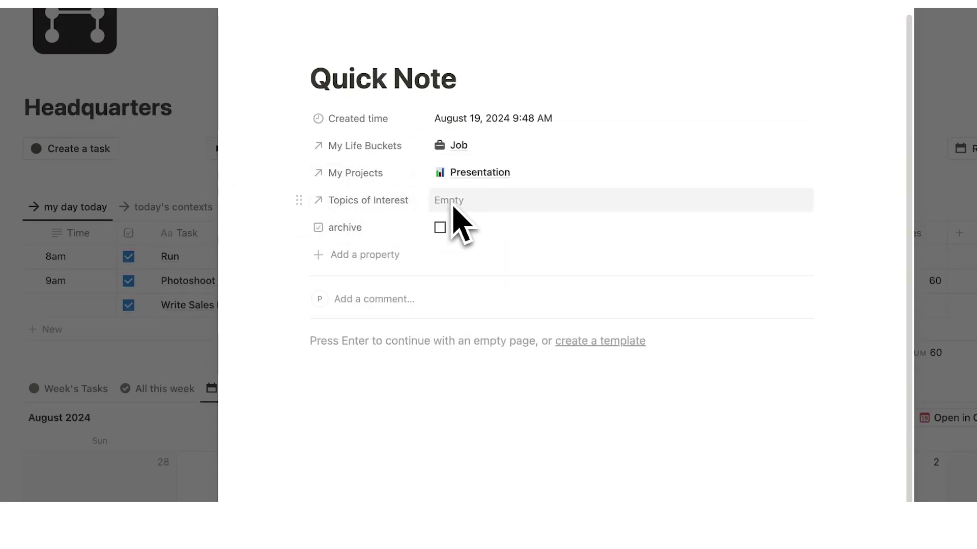
pyautogui.click(389, 359)
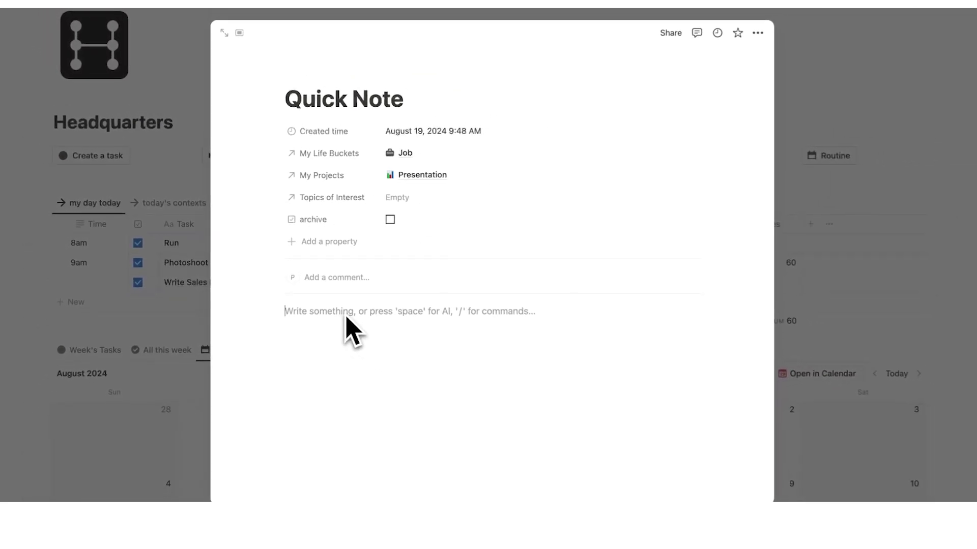
pyautogui.write('note goes here')
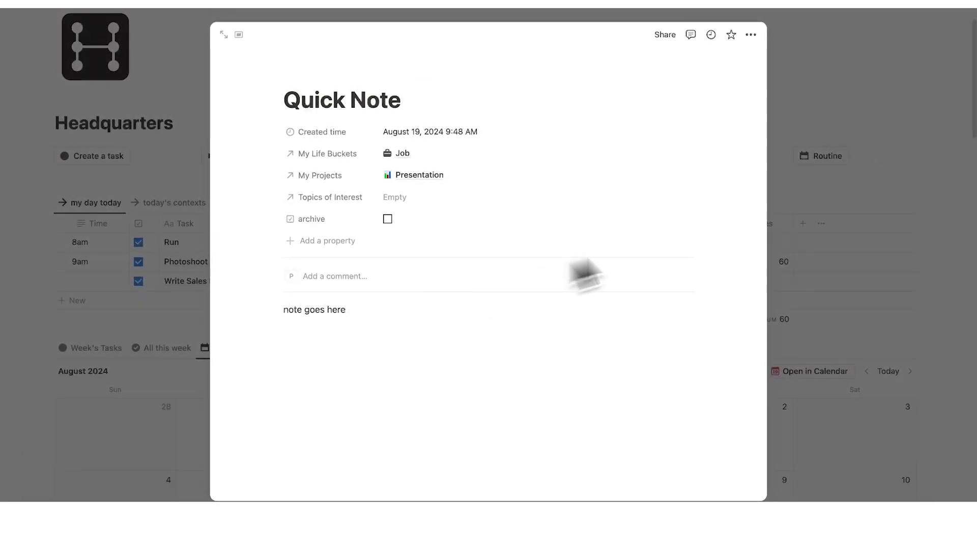
pyautogui.click(793, 104)
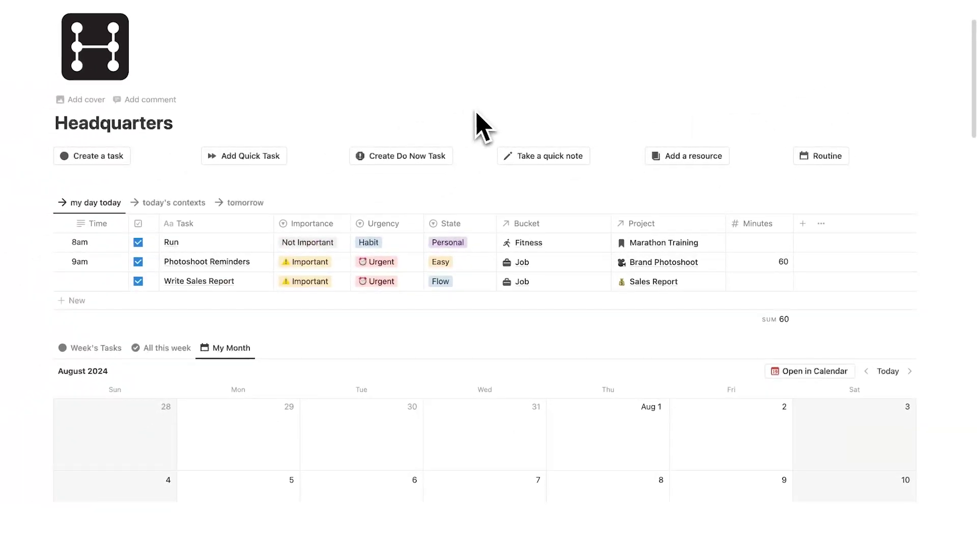
# - Open the Presentation project page and scroll through its tasks, notes and bottlenecks
pyautogui.scroll(2, 491, 162)
pyautogui.scroll(-10, 392, 180)
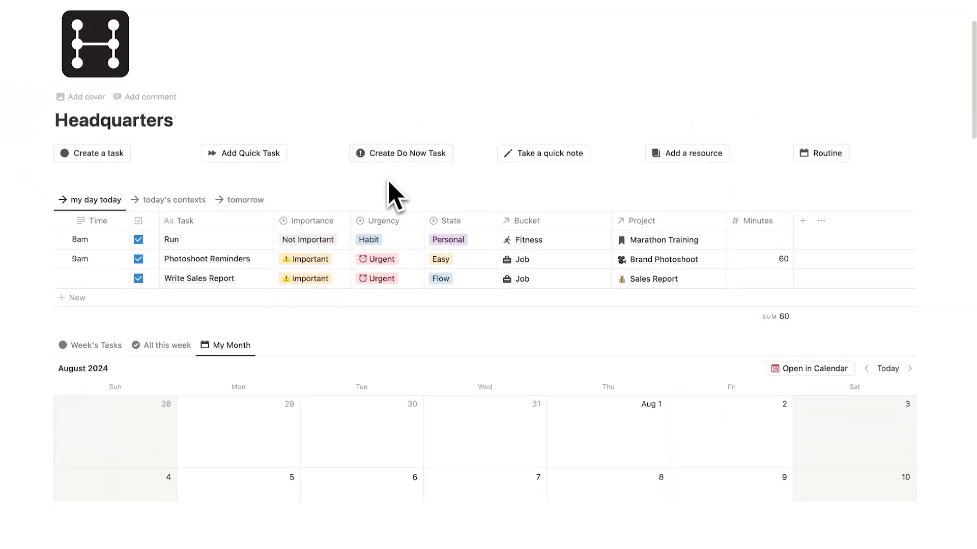
pyautogui.scroll(-10, 394, 189)
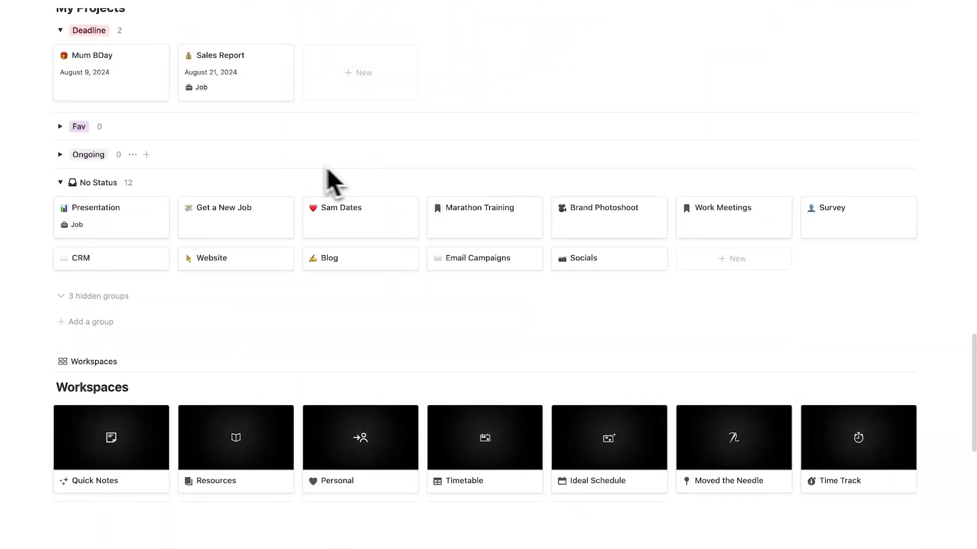
pyautogui.click(153, 227)
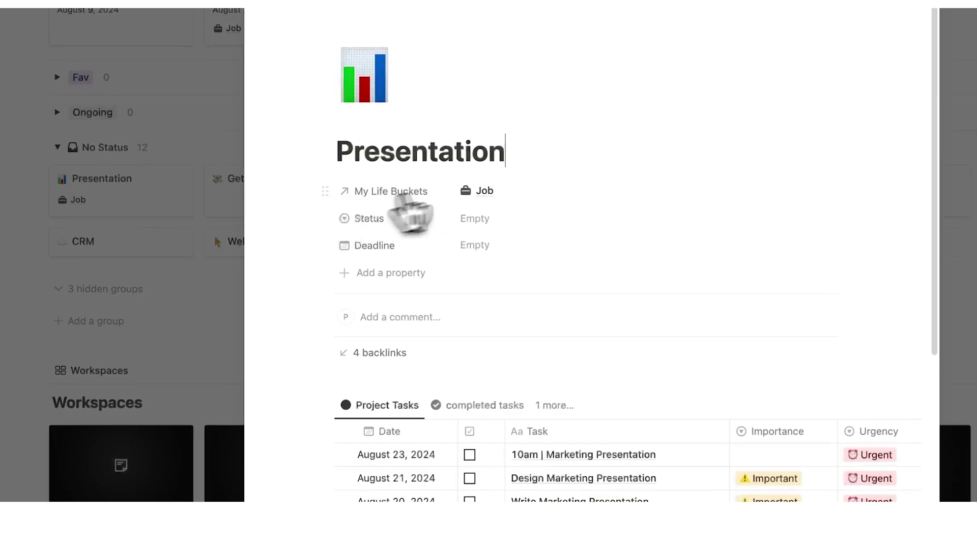
pyautogui.scroll(-5, 356, 239)
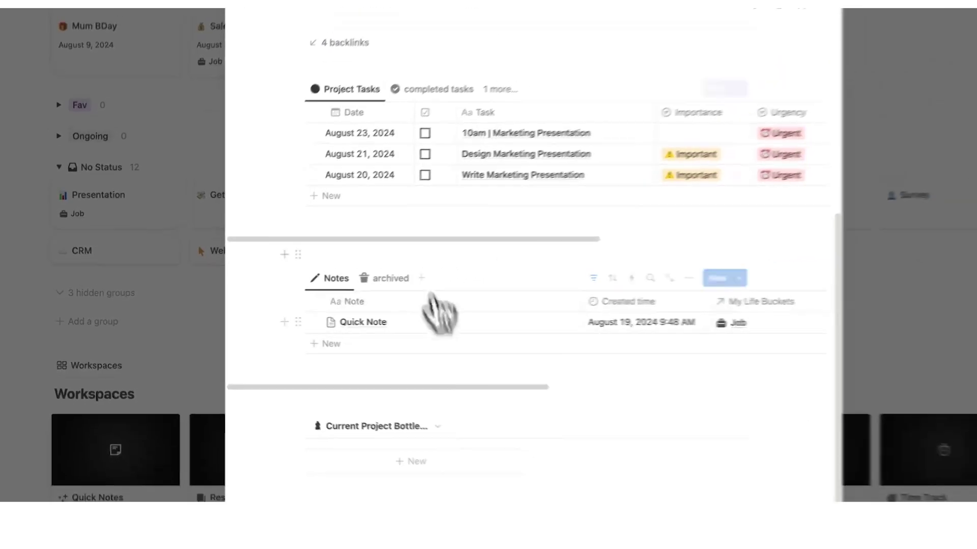
pyautogui.scroll(2, 321, 262)
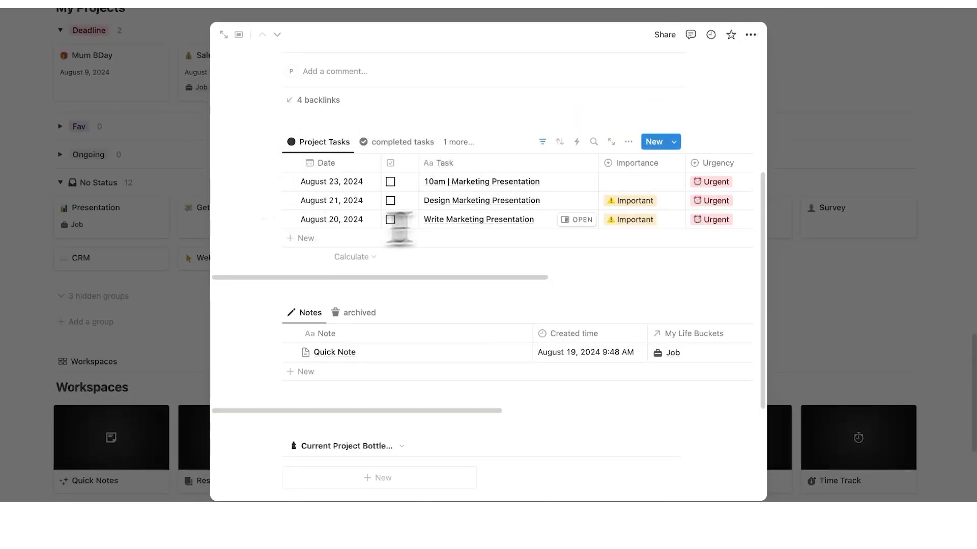
pyautogui.scroll(-4, 353, 144)
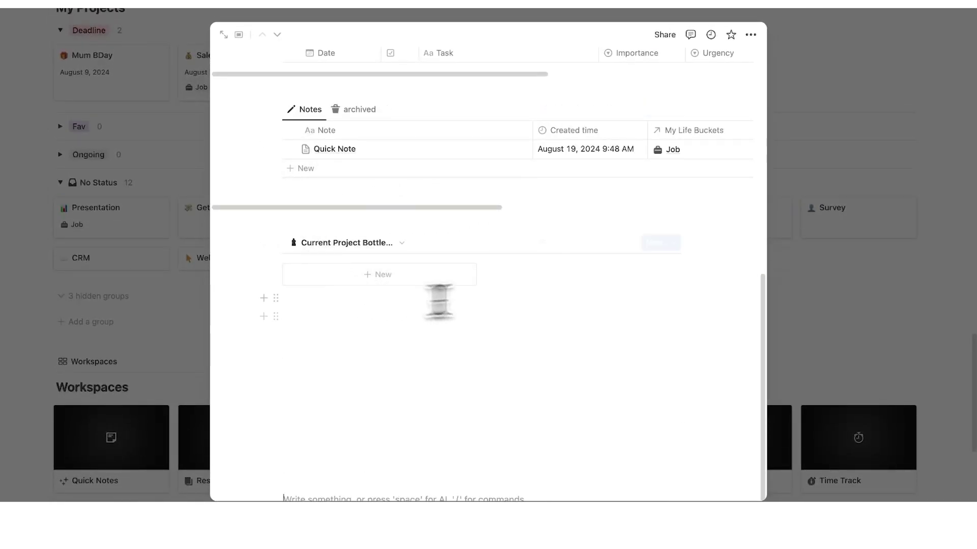
# - Open the Job bucket page and scroll through its tasks, Current Work Projects and Work Quick Notes
pyautogui.scroll(10, 559, 274)
pyautogui.click(779, 275)
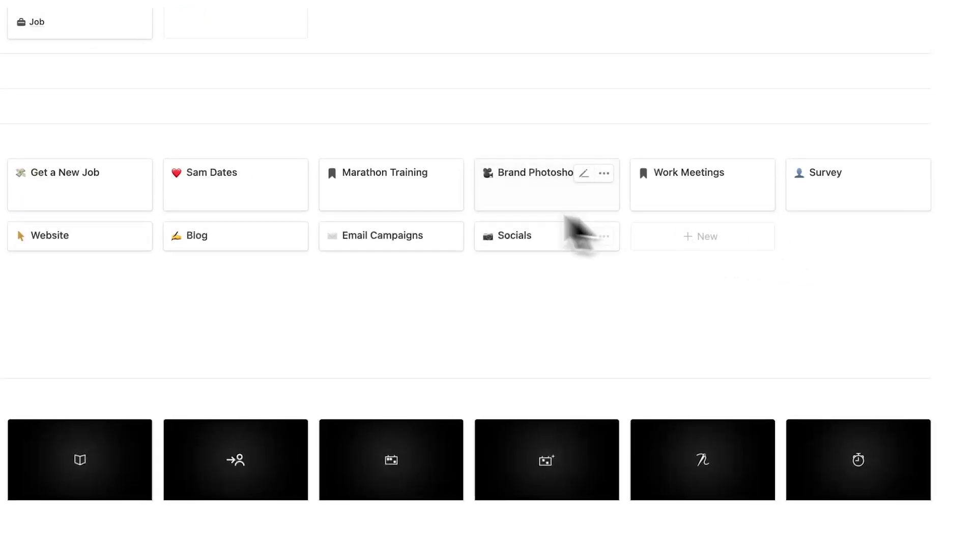
pyautogui.scroll(-7, 559, 254)
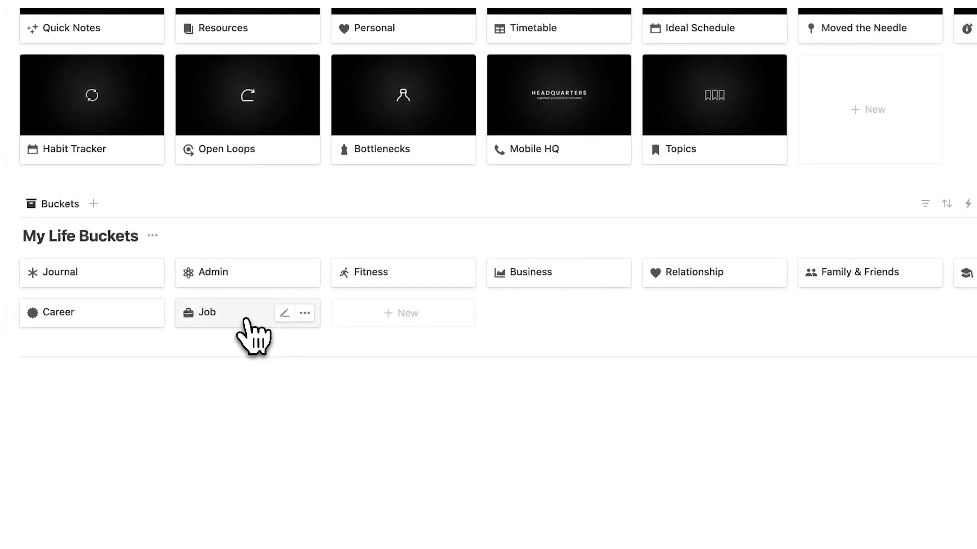
pyautogui.click(109, 348)
pyautogui.scroll(-6, 478, 301)
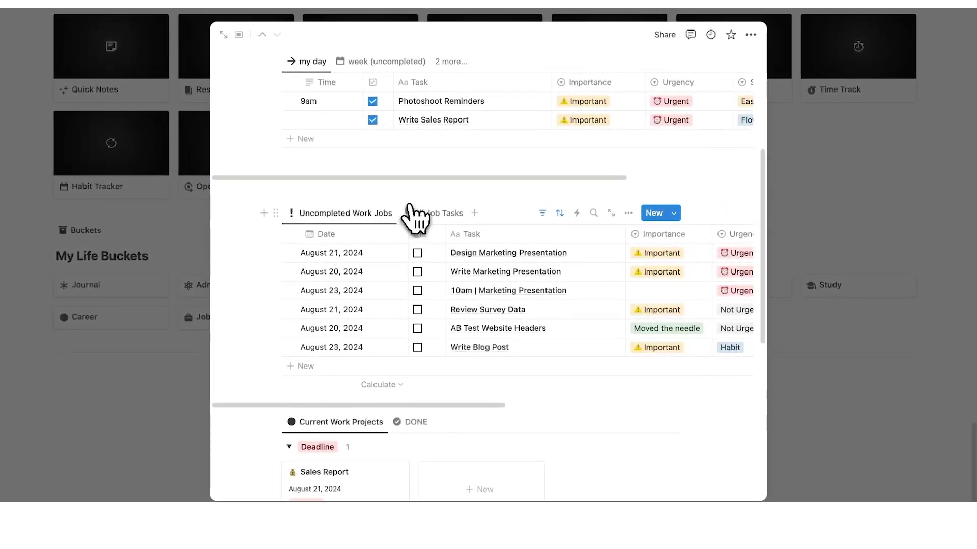
pyautogui.scroll(3, 431, 239)
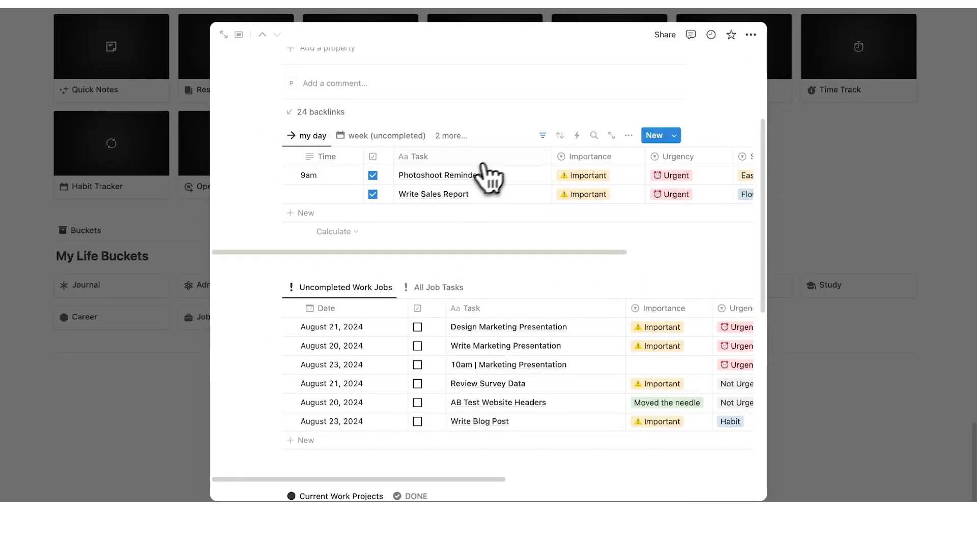
pyautogui.scroll(-10, 445, 204)
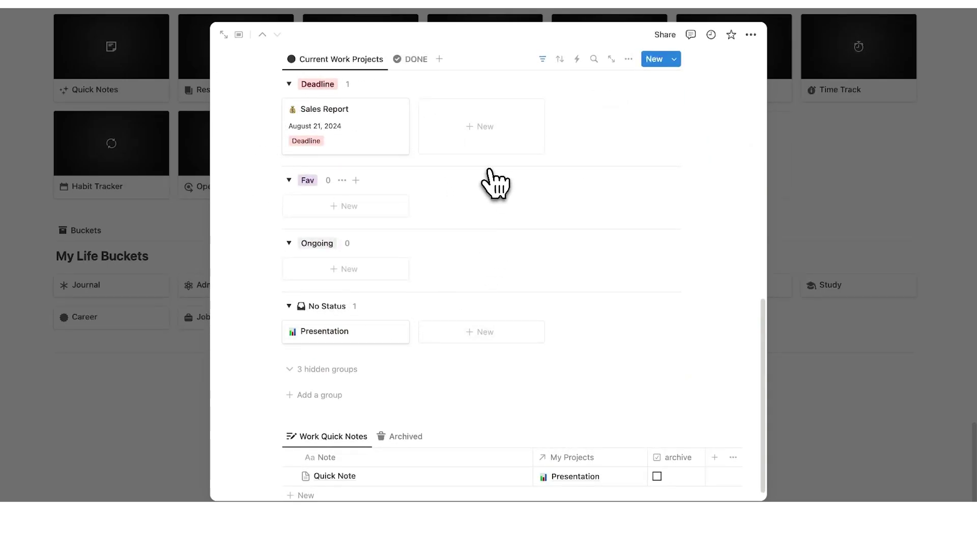
pyautogui.scroll(-2, 488, 187)
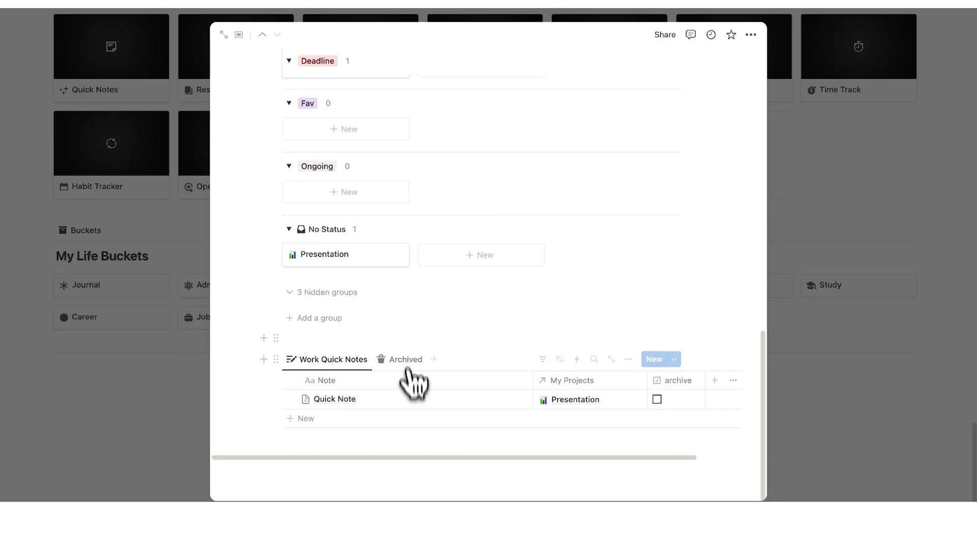
pyautogui.scroll(1, 412, 358)
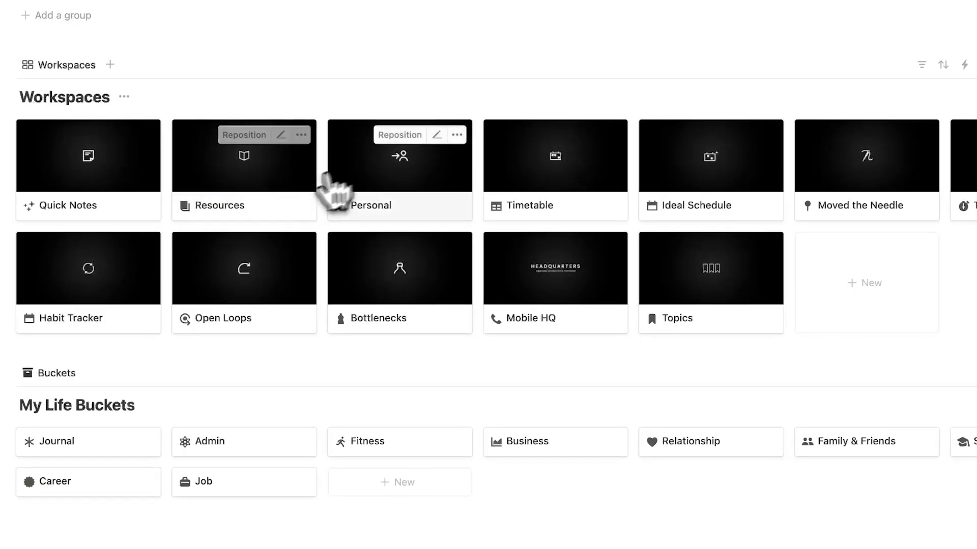
# - Open a Workspaces gallery page showing the August 2024 calendar of runs and birthdays
pyautogui.click(330, 178)
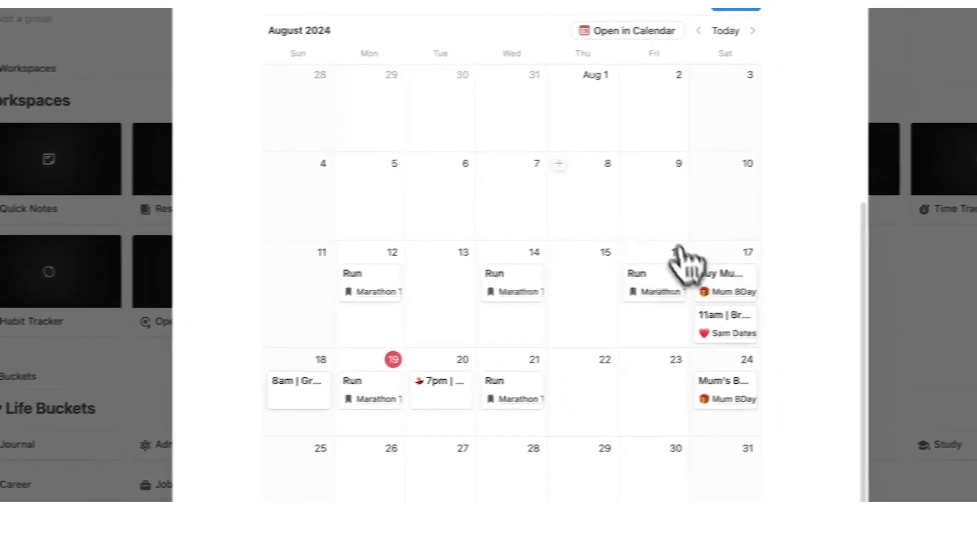
# - Close the calendar peek, preview the Timetable page's hourly MON–THU Ideal Timetable grid, then close it
pyautogui.click(854, 251)
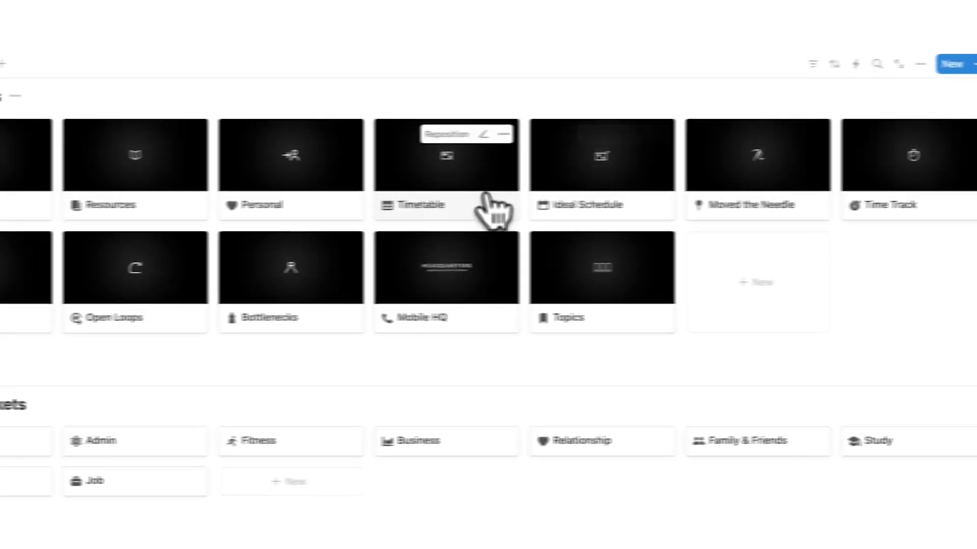
pyautogui.click(491, 206)
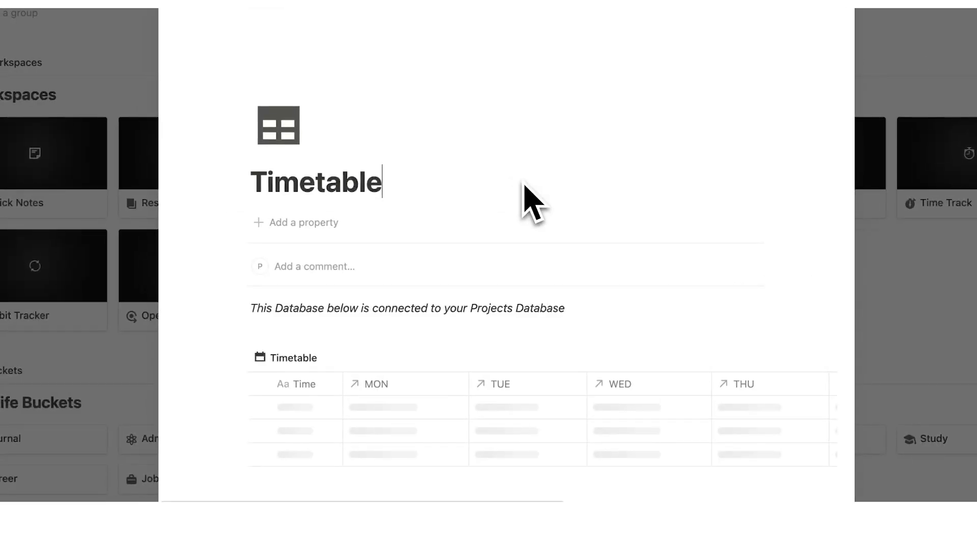
pyautogui.scroll(-5, 621, 145)
pyautogui.scroll(5, 697, 340)
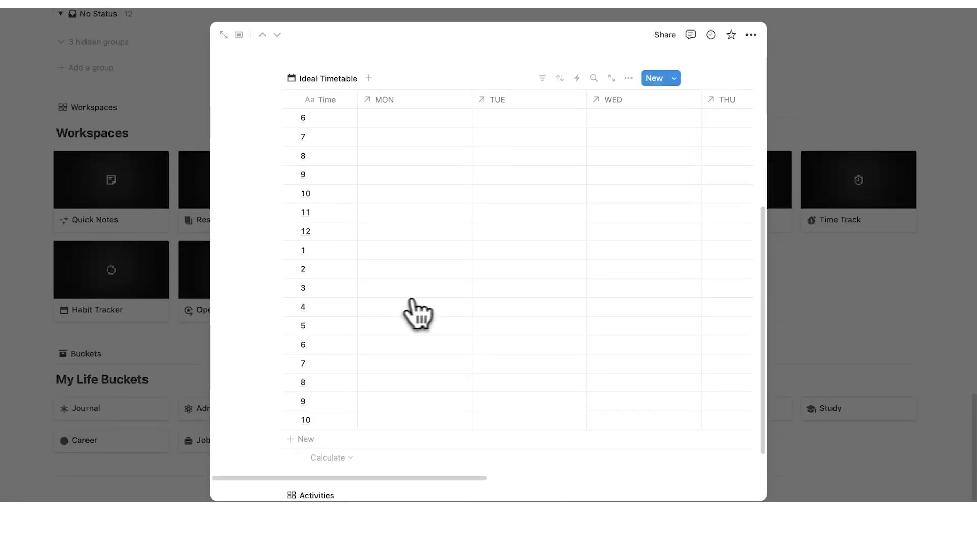
pyautogui.click(840, 313)
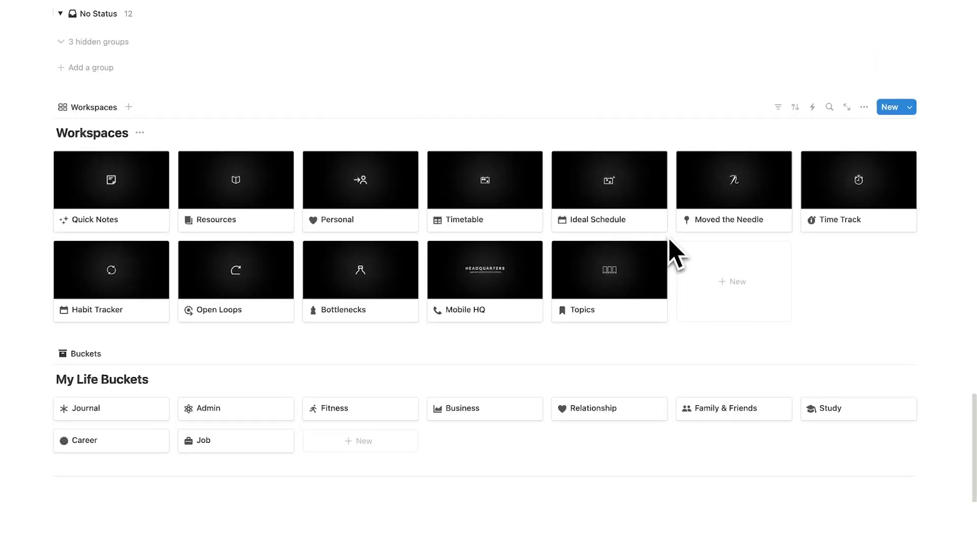
# - On the Time Track page, view the Time on Buckets, Month Buckets and Month Projects totals
pyautogui.click(820, 200)
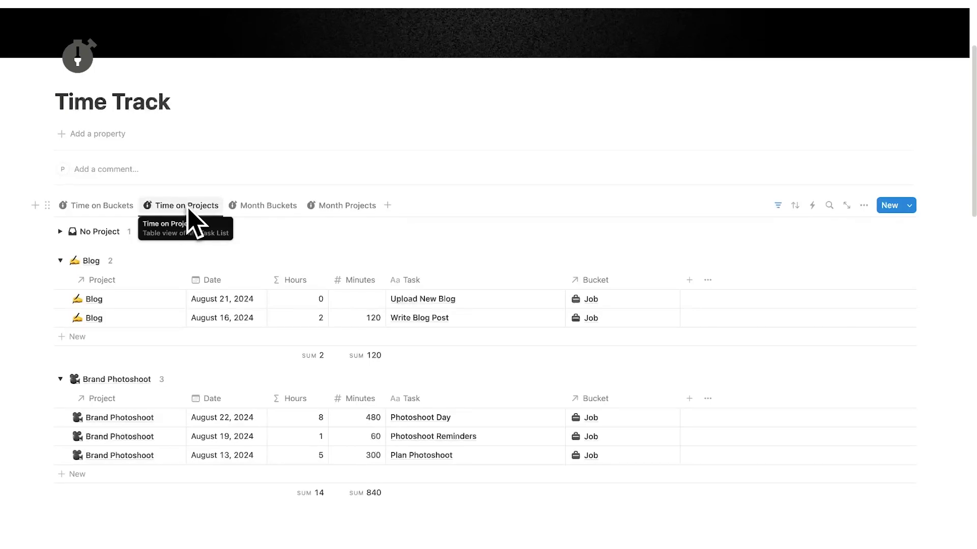
pyautogui.scroll(-2, 192, 218)
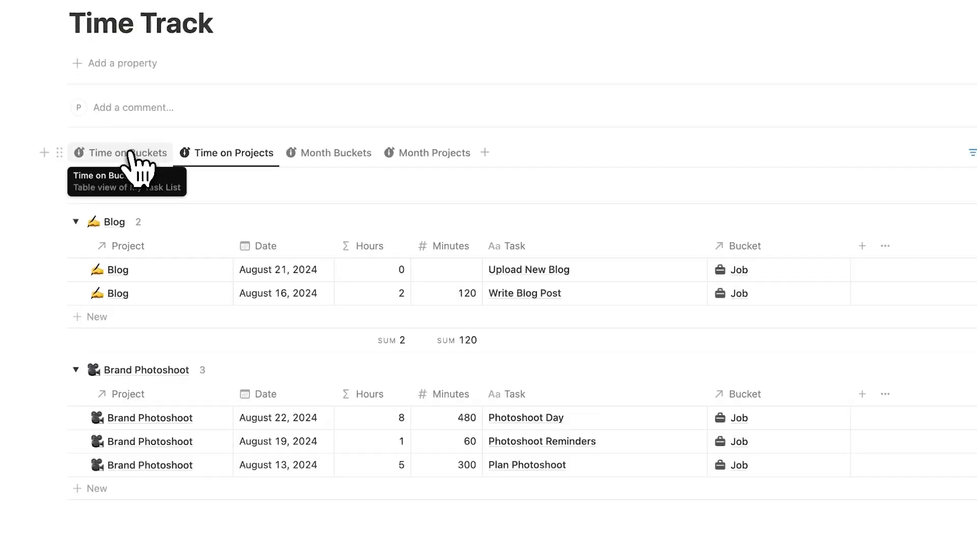
pyautogui.click(130, 154)
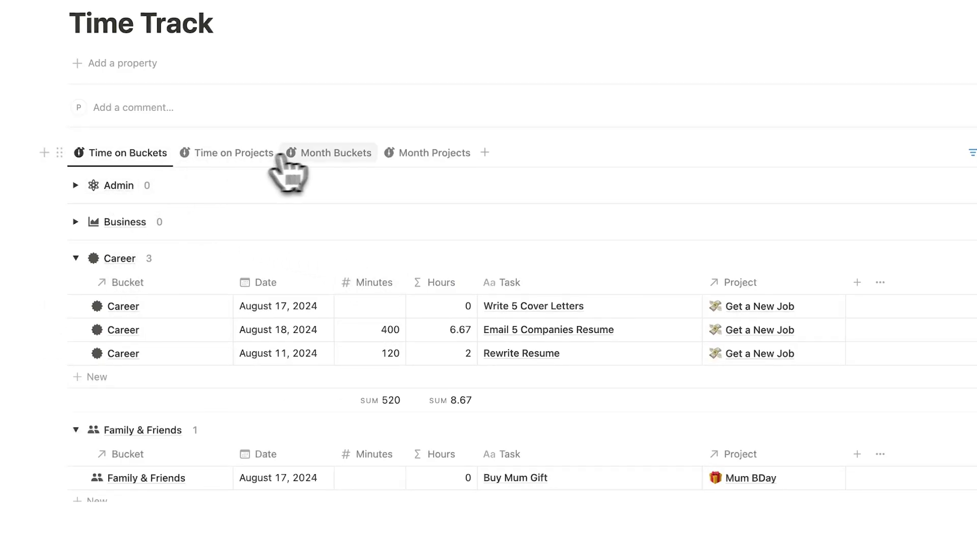
pyautogui.click(328, 154)
pyautogui.click(415, 155)
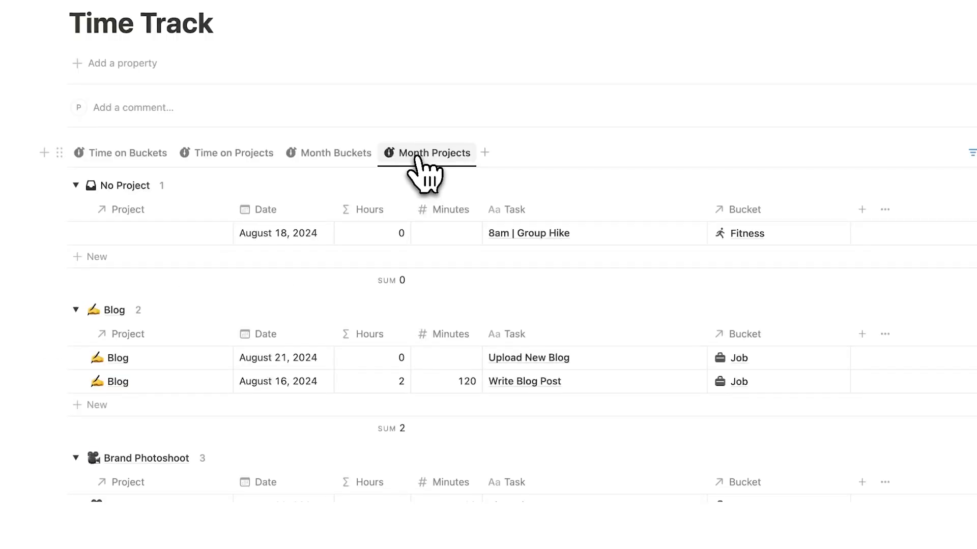
pyautogui.click(333, 153)
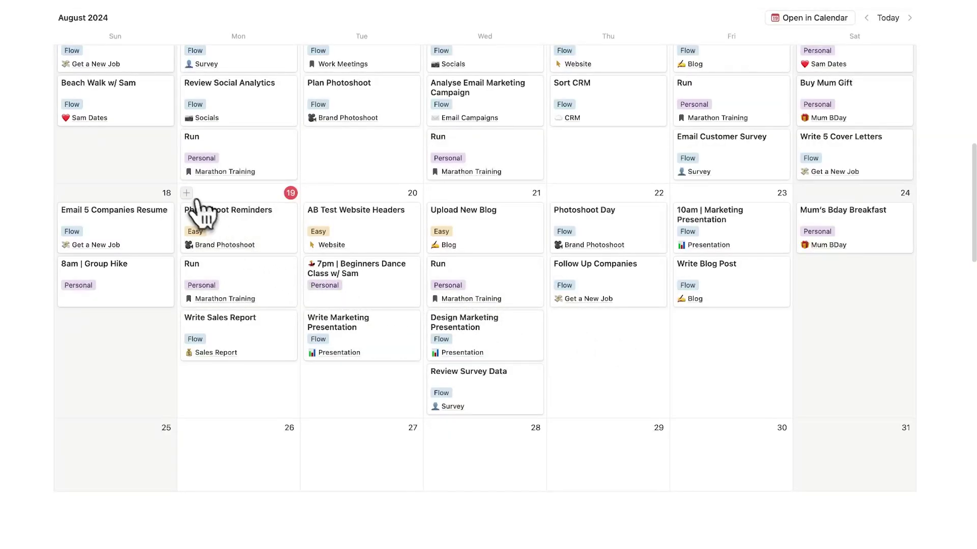
# - Add an August 19, 2024 calendar page from the Weekly Review template and review its contents
pyautogui.click(187, 193)
pyautogui.scroll(-5, 494, 223)
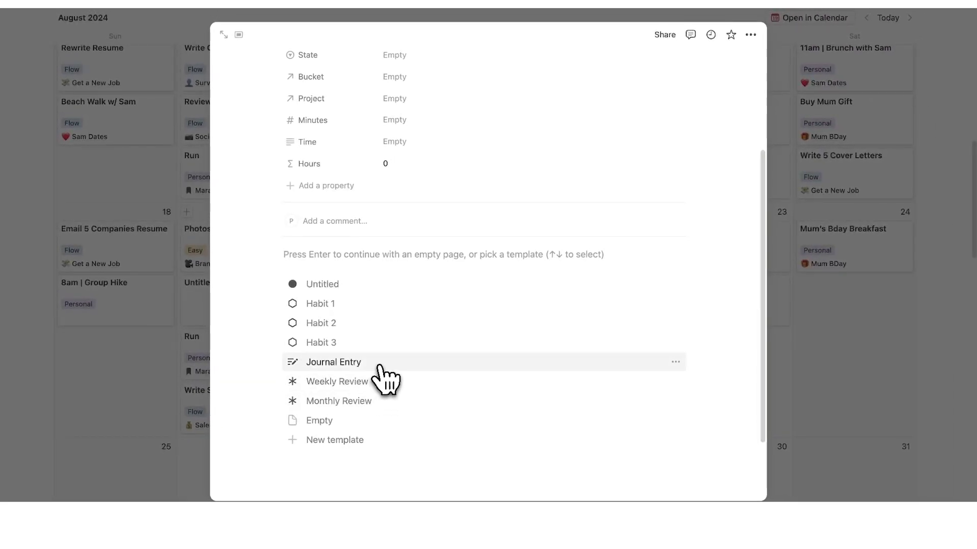
pyautogui.click(387, 381)
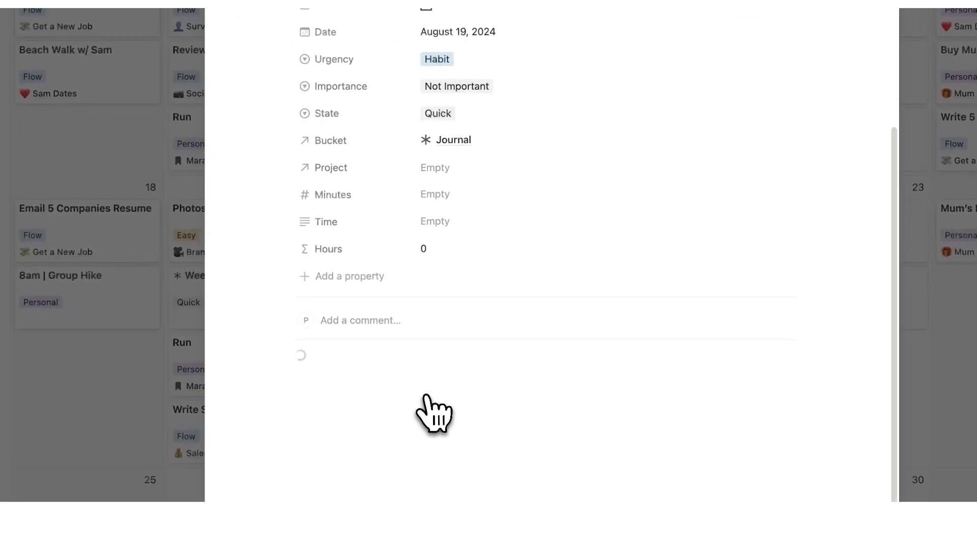
pyautogui.scroll(5, 432, 405)
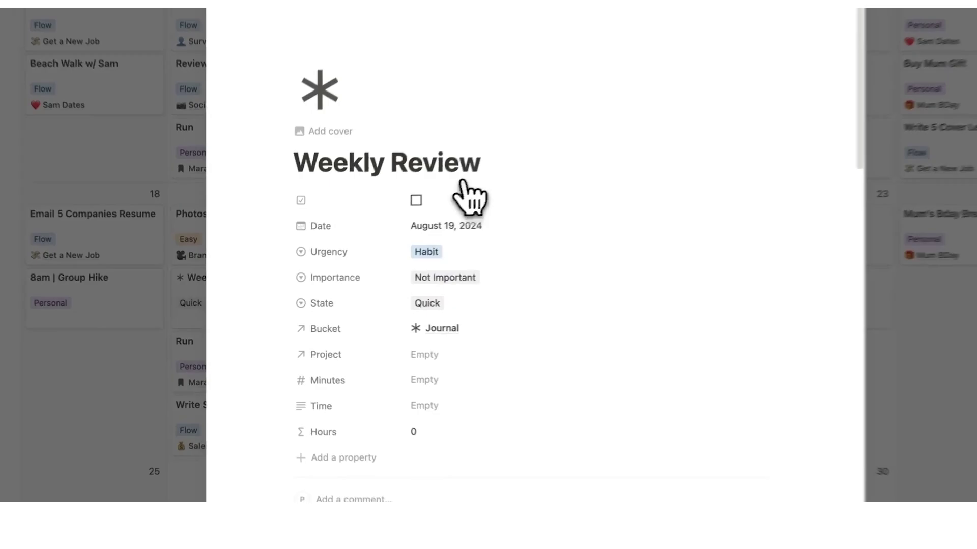
pyautogui.scroll(-2, 430, 188)
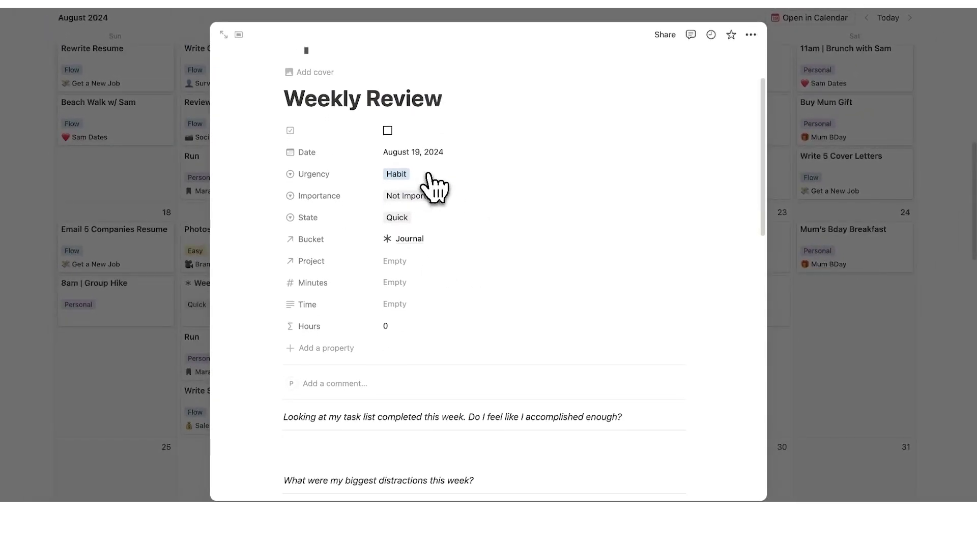
pyautogui.scroll(-8, 432, 188)
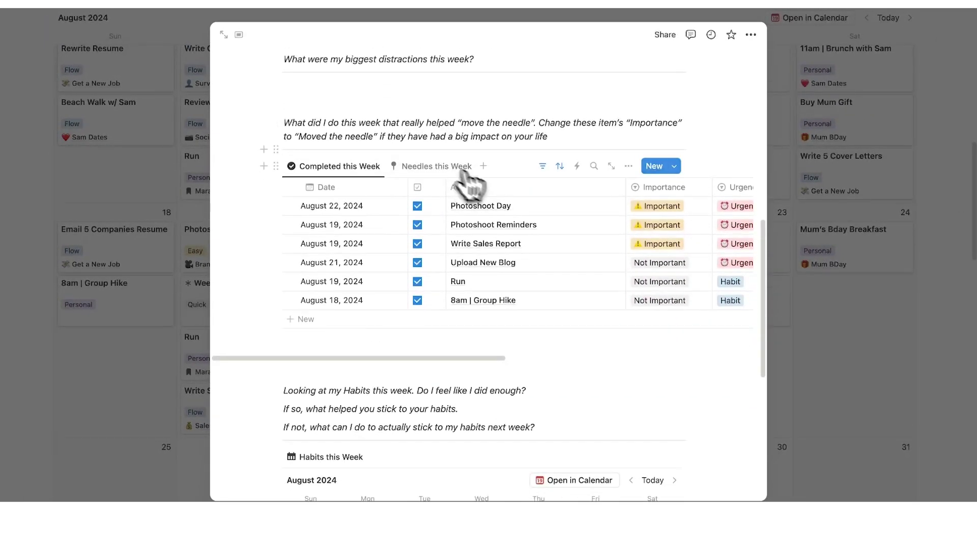
# - Open the Weekly Review as a full page and highlight the 'Moved the needle' instruction text
pyautogui.click(226, 34)
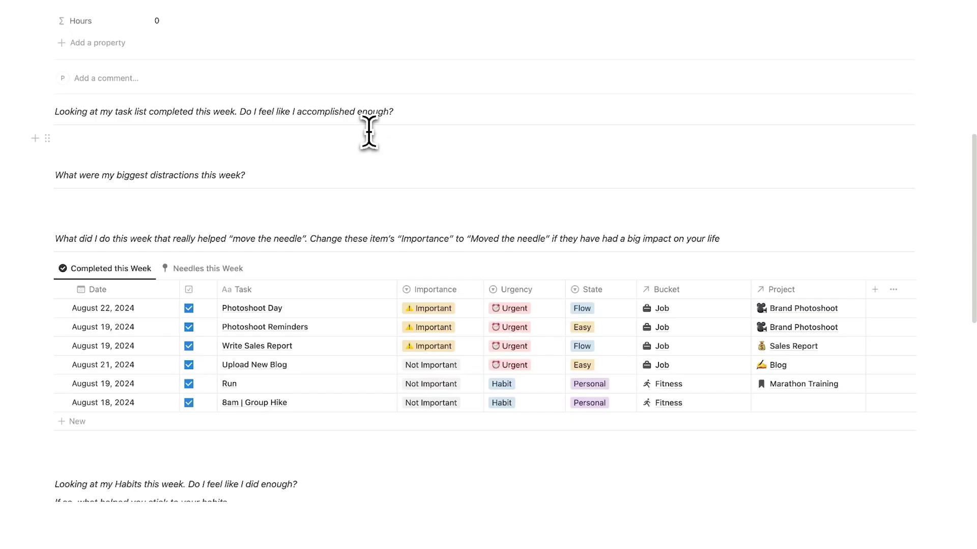
pyautogui.scroll(-3, 369, 132)
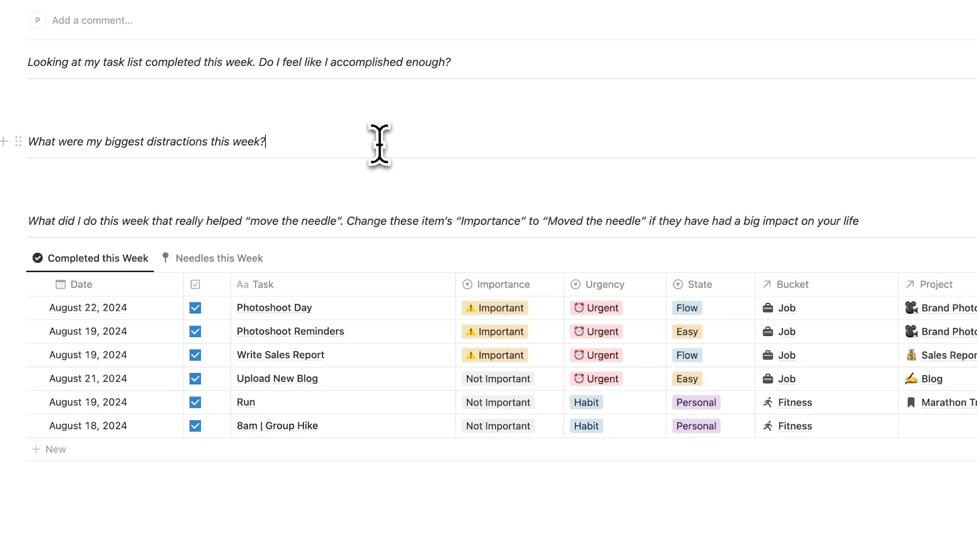
pyautogui.scroll(-5, 387, 157)
pyautogui.scroll(2, 407, 224)
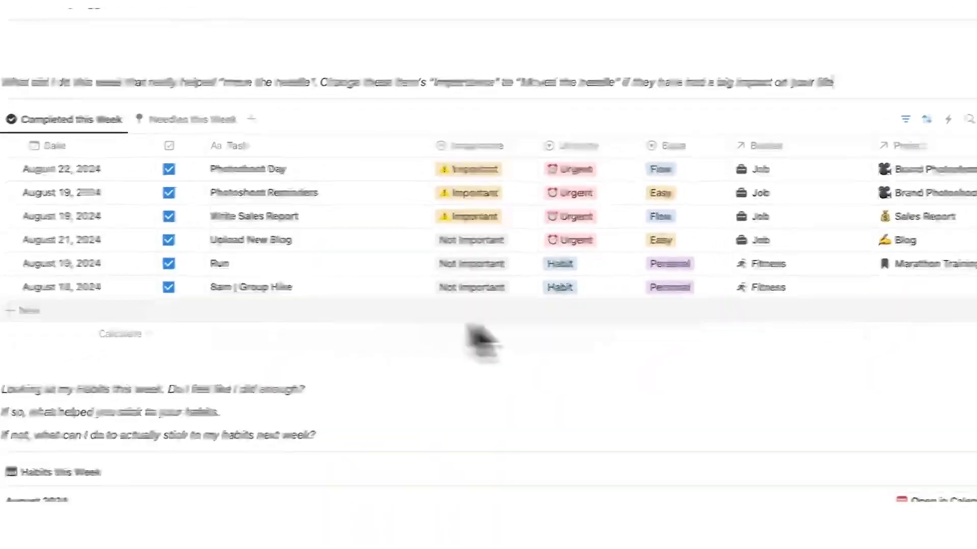
pyautogui.moveTo(516, 82); pyautogui.dragTo(555, 82)
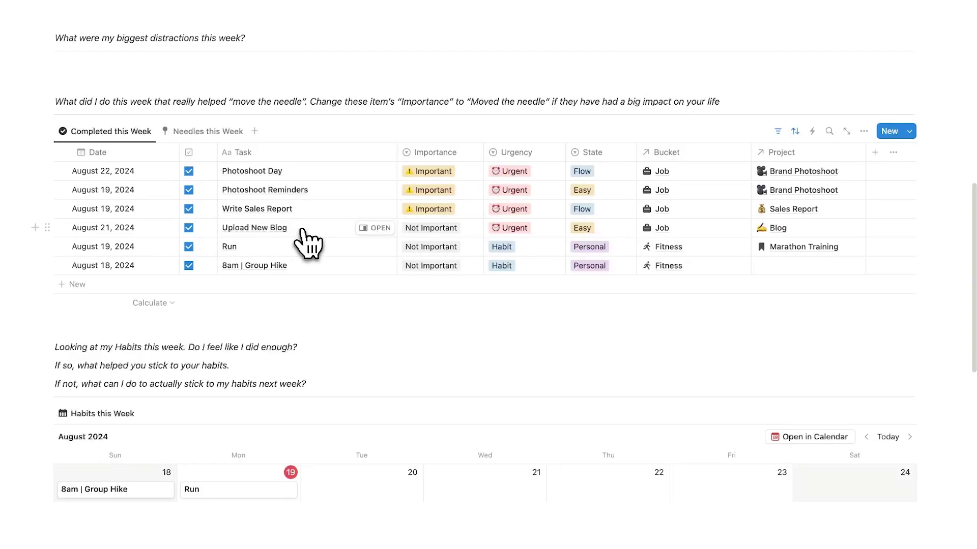
# - Set Upload New Blog's Importance to 'Moved the needle'
pyautogui.click(426, 228)
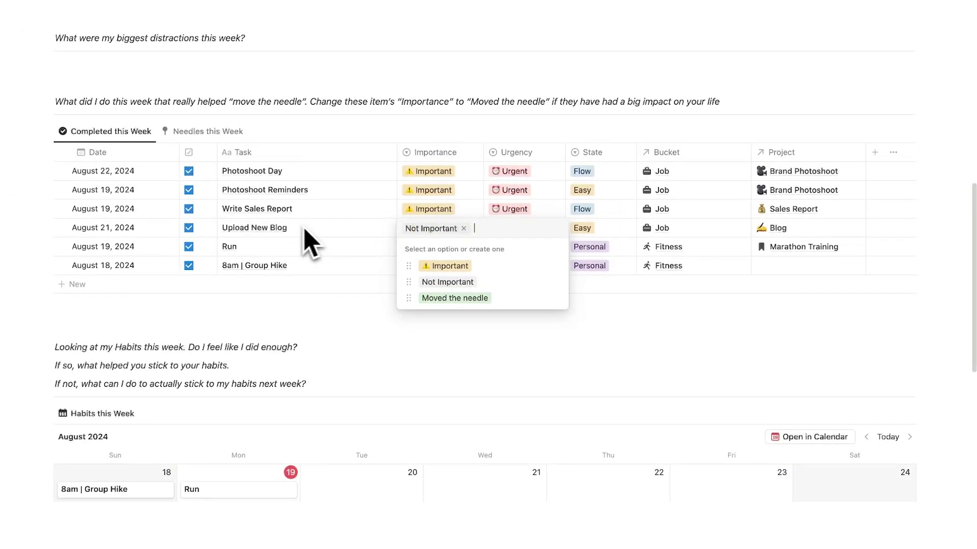
pyautogui.click(274, 238)
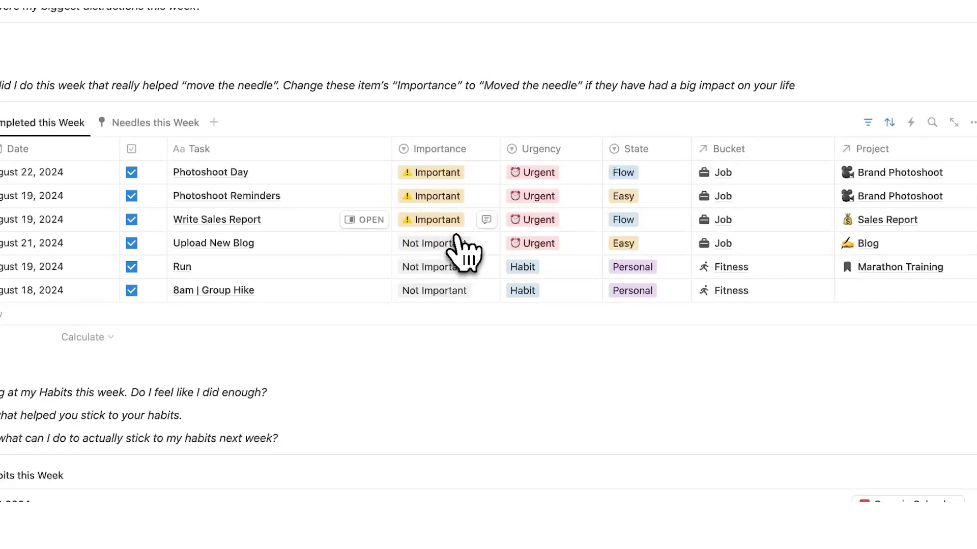
pyautogui.click(435, 249)
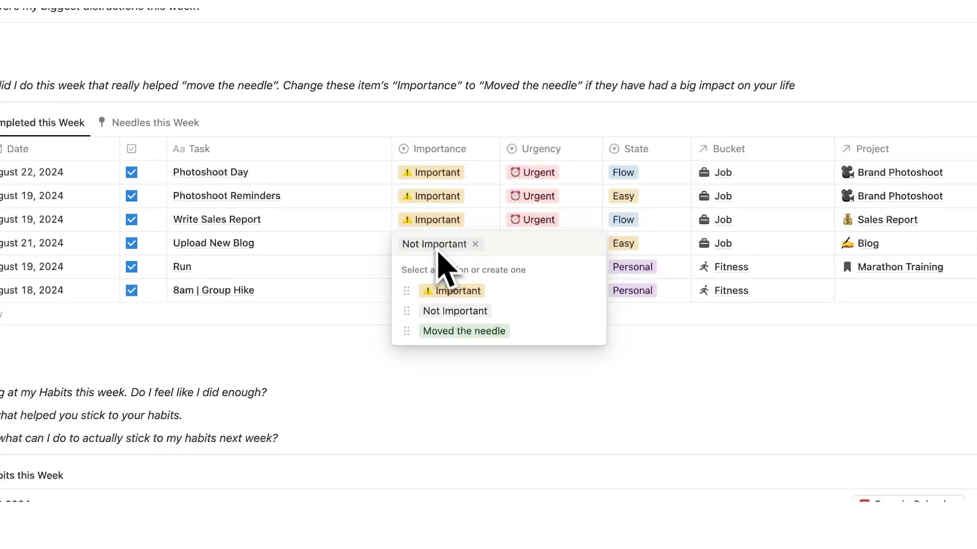
pyautogui.click(490, 331)
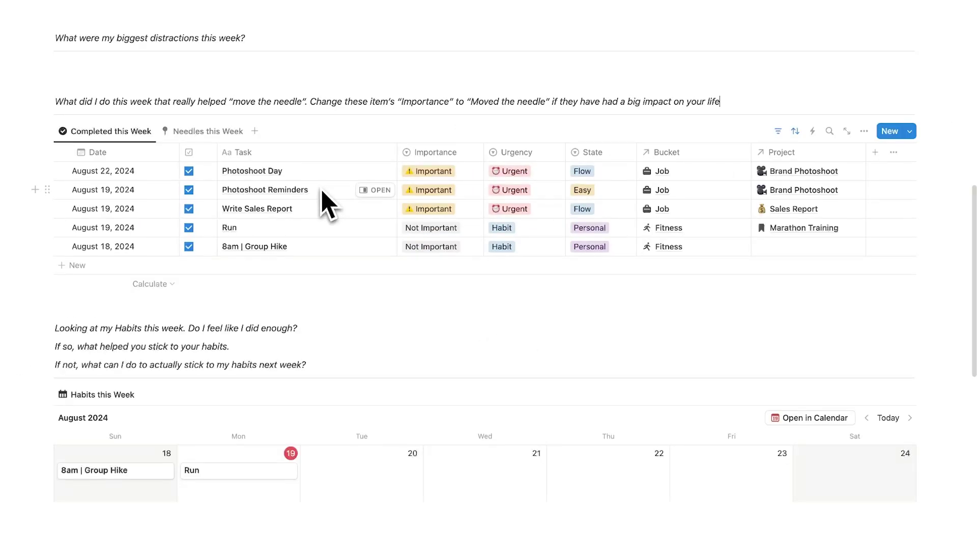
# - Scroll down to Current Bottlenecks and open the Moved the Needle page
pyautogui.scroll(-7, 404, 196)
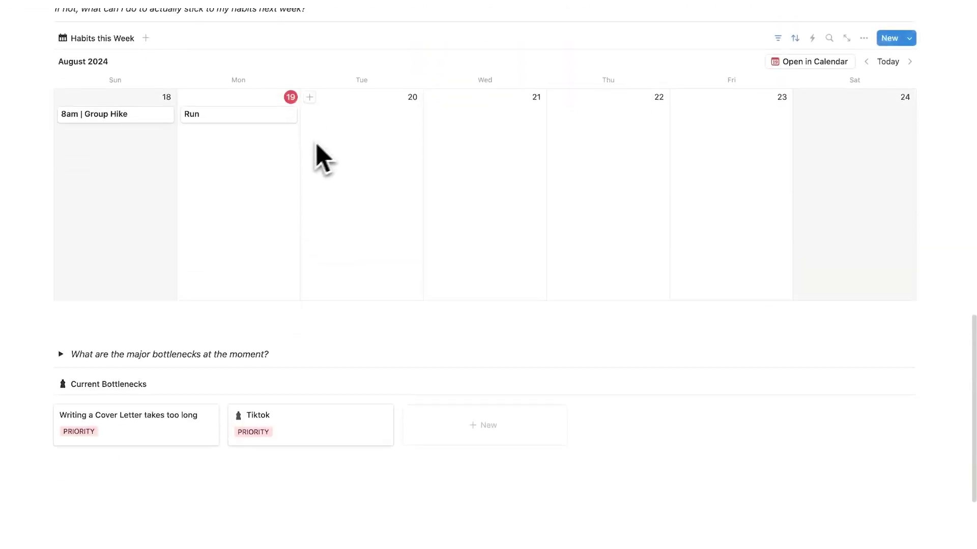
pyautogui.scroll(12, 284, 192)
pyautogui.scroll(-7, 356, 219)
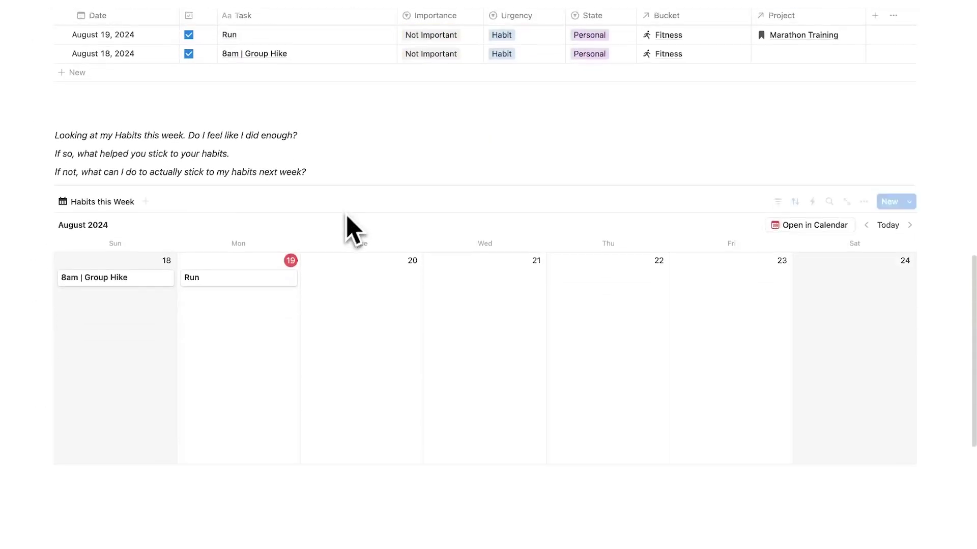
pyautogui.scroll(-4, 354, 230)
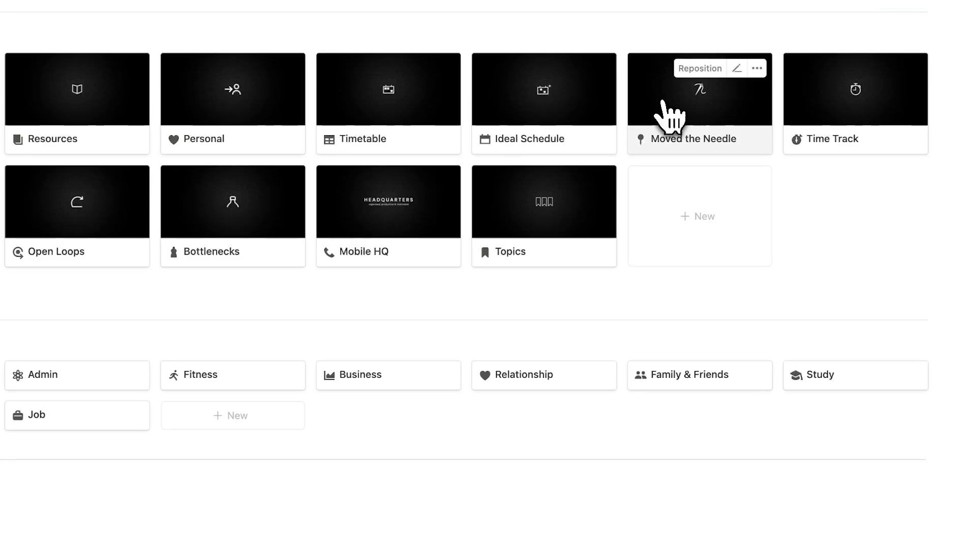
pyautogui.click(665, 113)
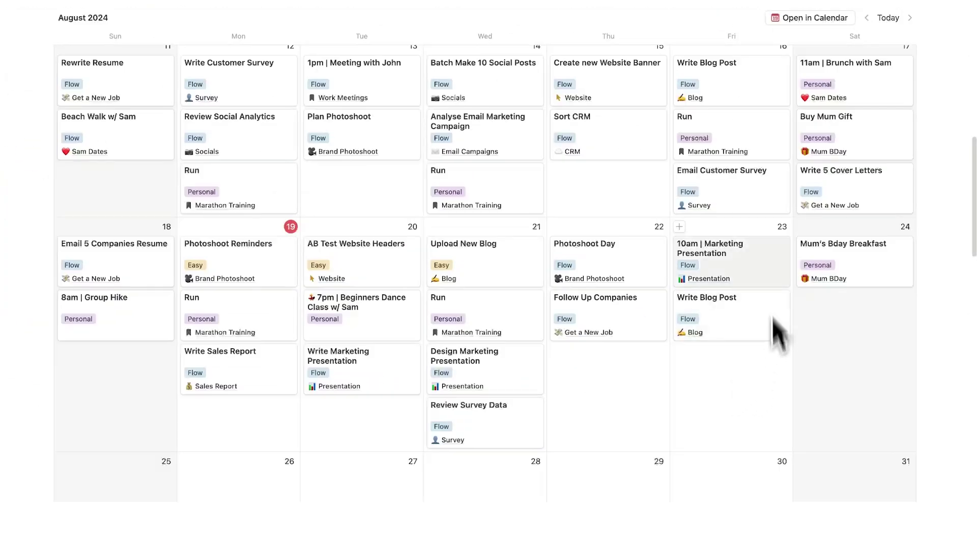
# - Log 60 minutes on the Run task and show Time Track's Month Buckets view
pyautogui.scroll(10, 736, 411)
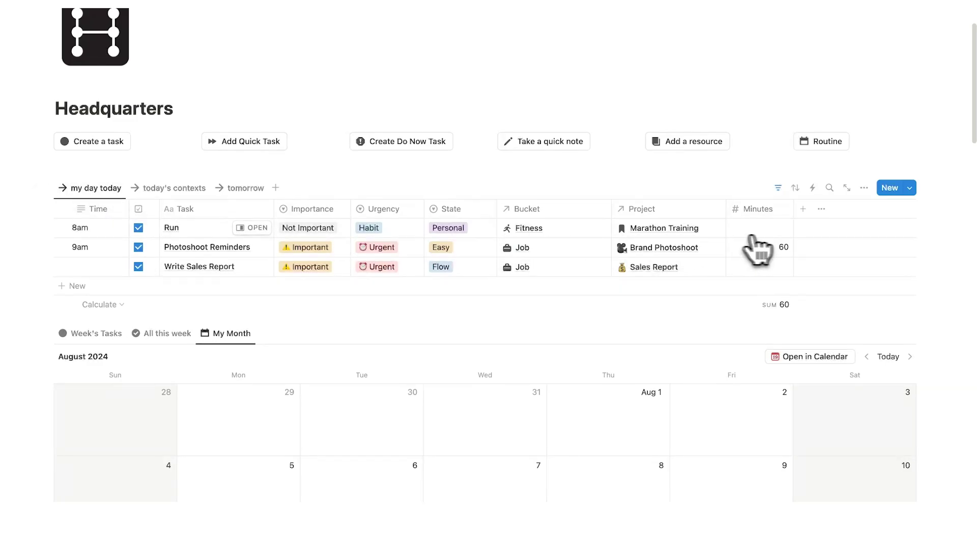
pyautogui.click(767, 232)
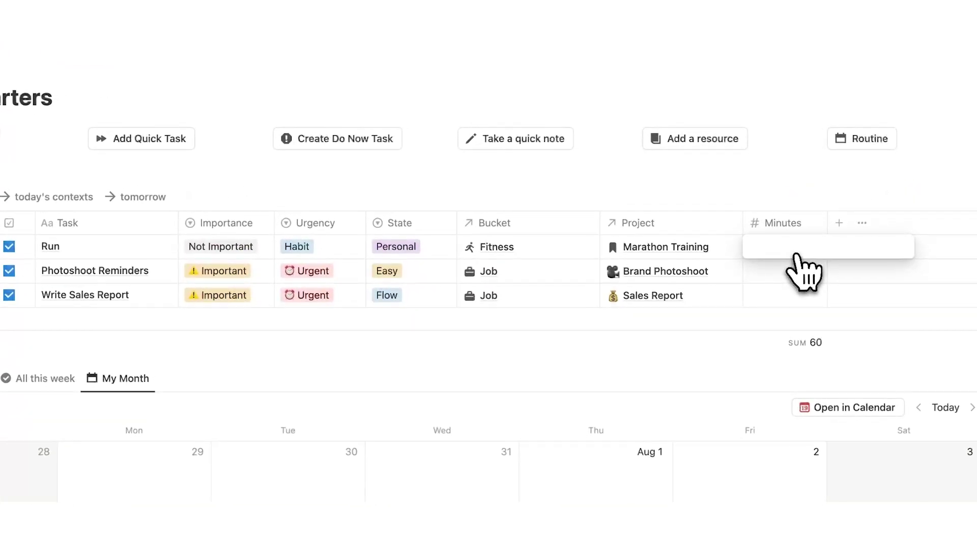
pyautogui.write('60')
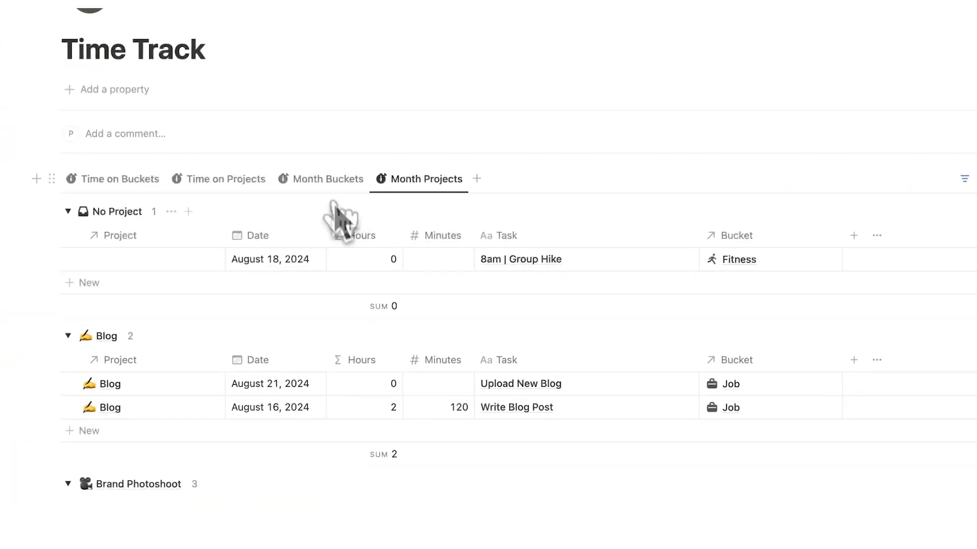
pyautogui.click(329, 183)
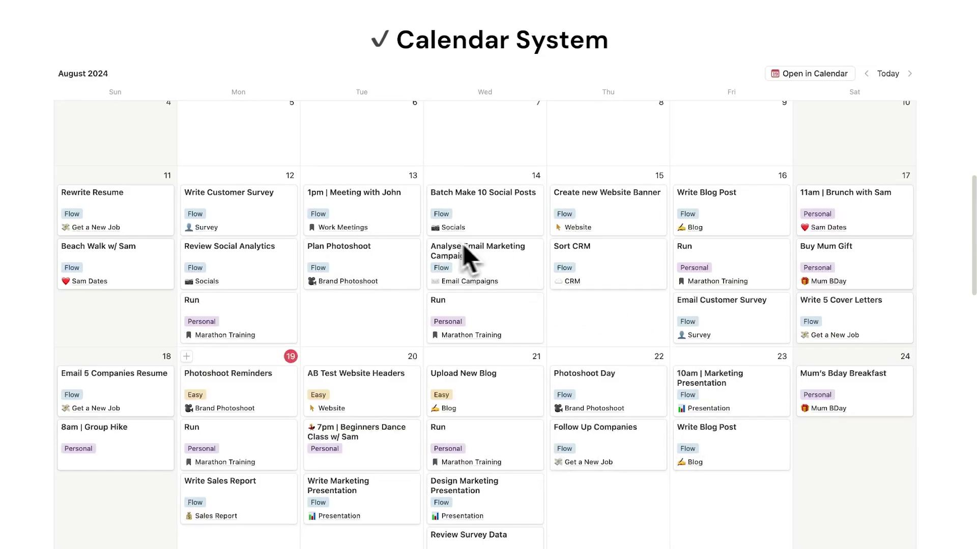
# - Schedule Write Sales Report for 11am and view today's tasks grouped by bucket
pyautogui.scroll(6, 297, 329)
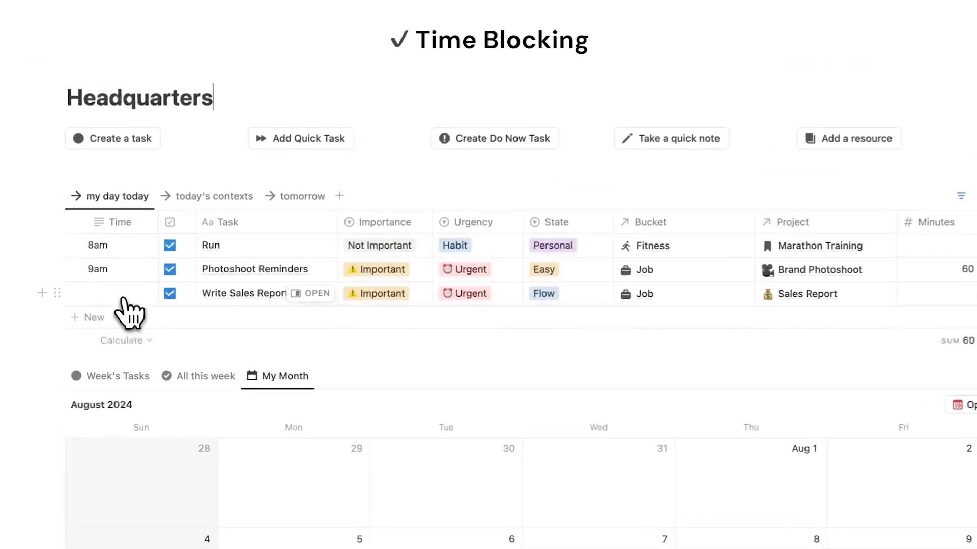
pyautogui.click(100, 310)
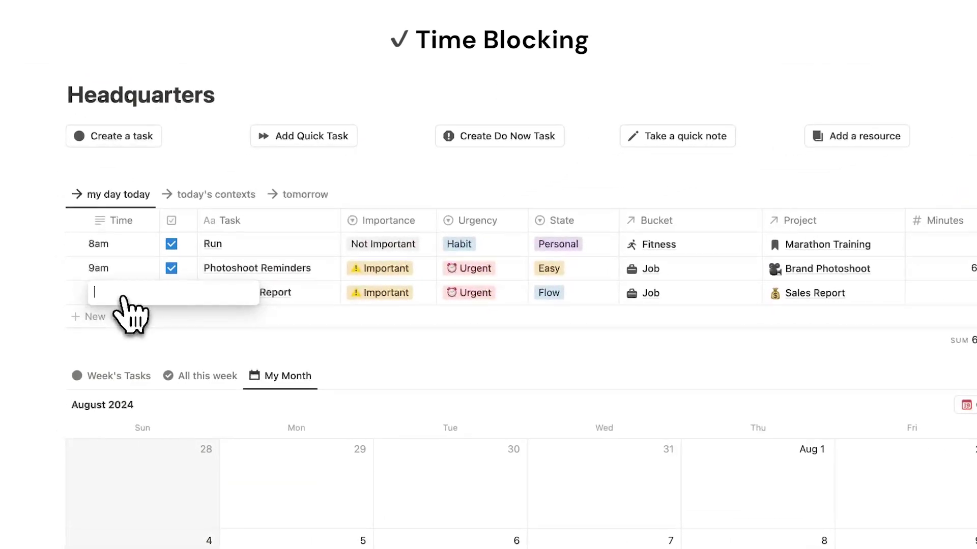
pyautogui.write('11am')
pyautogui.press('Return')
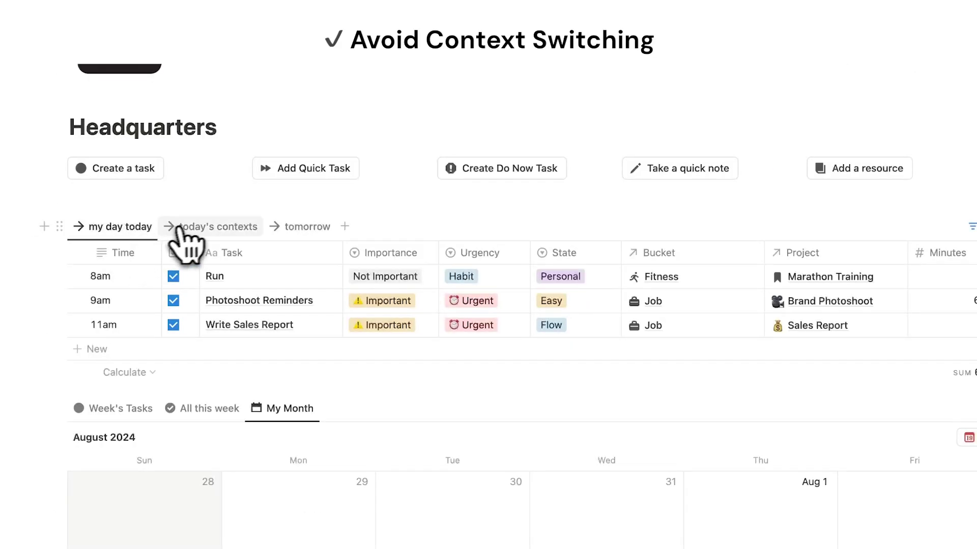
pyautogui.click(193, 228)
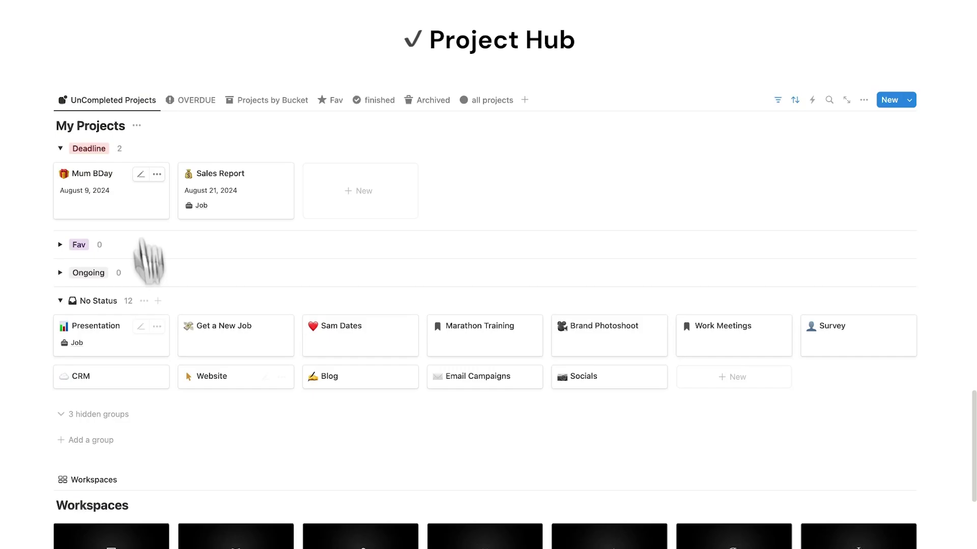
# - Create a New Project page from the project template under No Status in My Projects
pyautogui.scroll(-3, 571, 189)
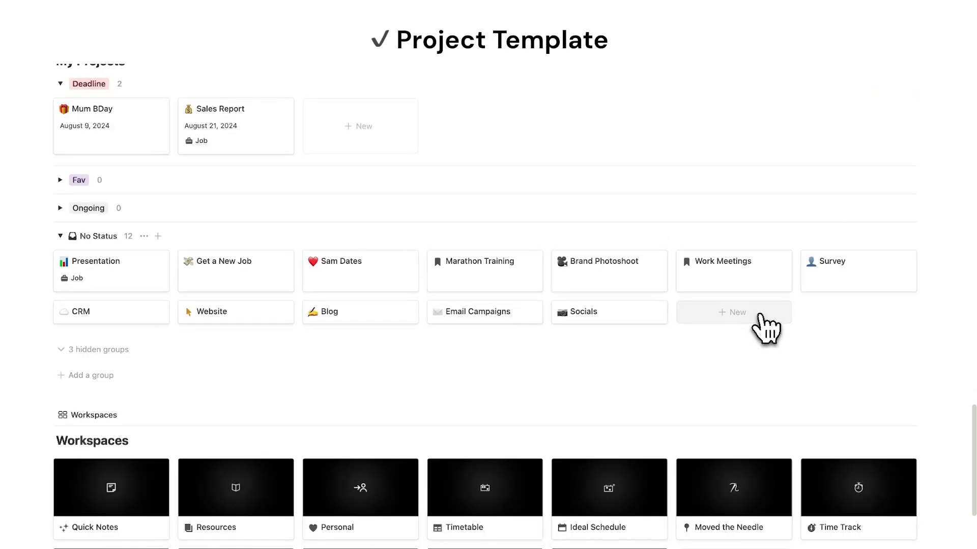
pyautogui.click(738, 379)
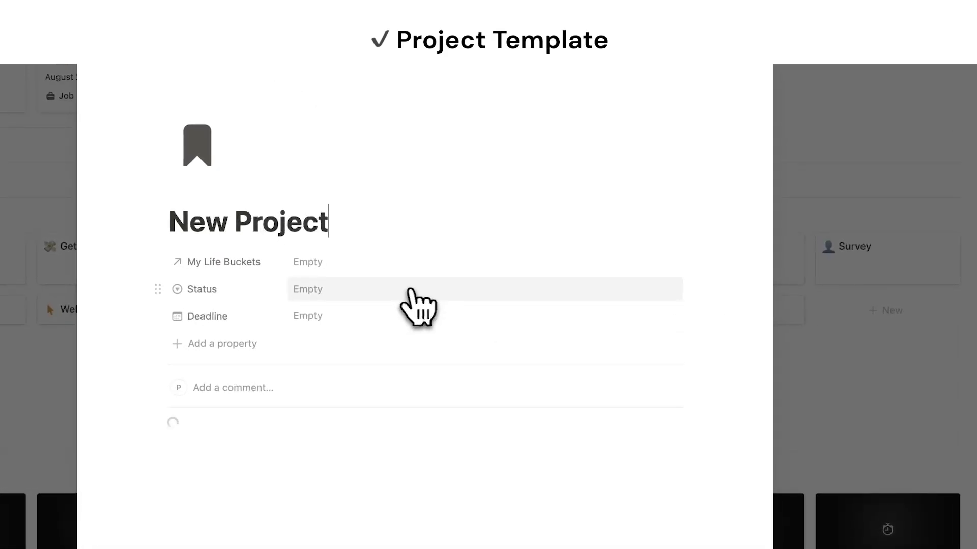
pyautogui.scroll(-3, 451, 283)
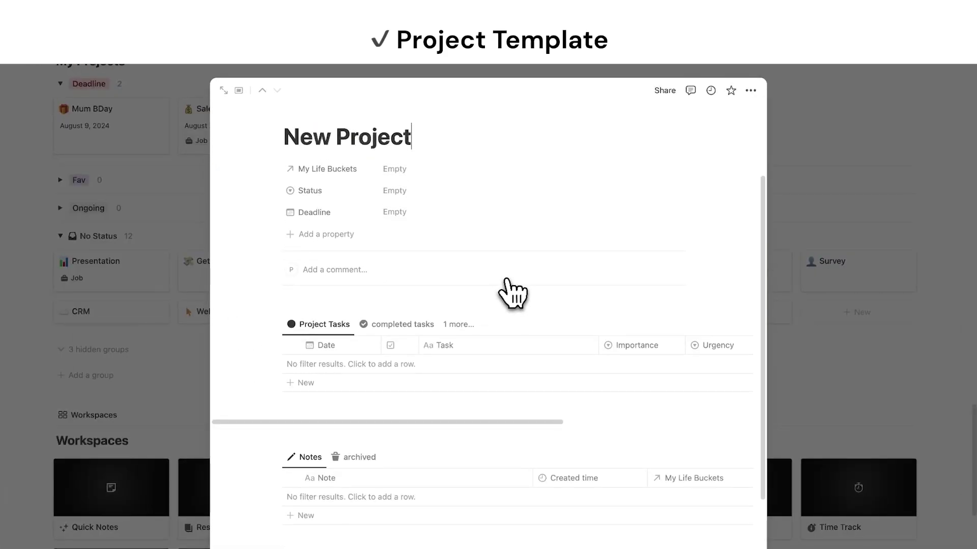
pyautogui.scroll(-1, 534, 300)
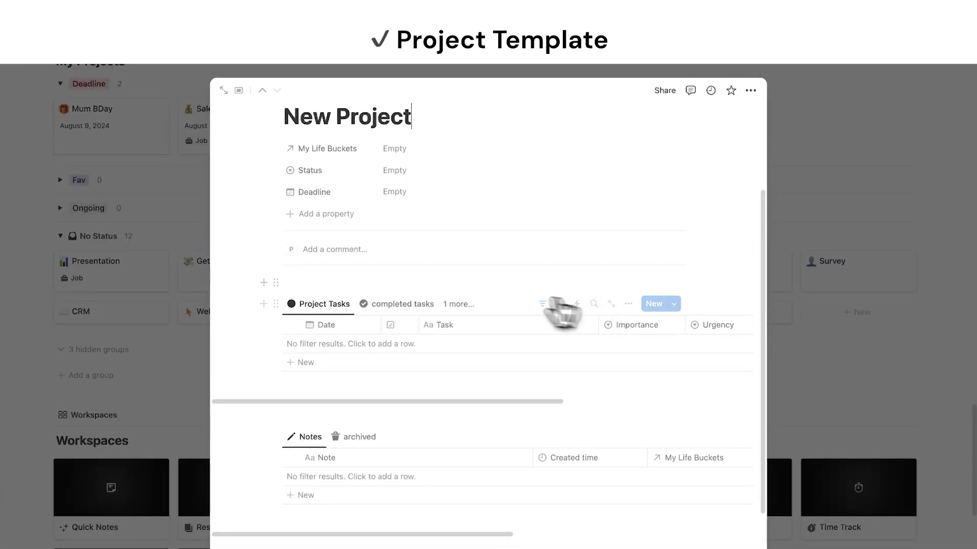
pyautogui.scroll(-4, 565, 325)
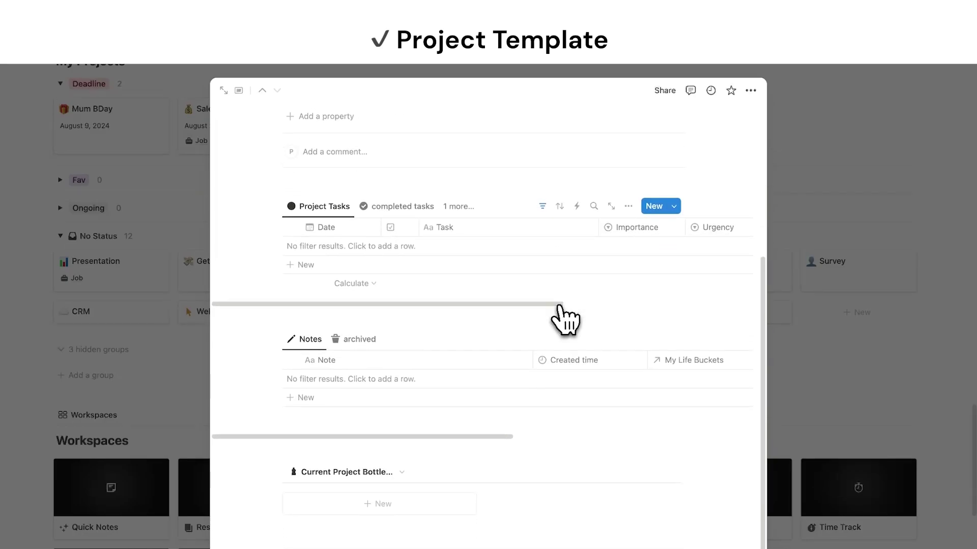
pyautogui.scroll(-5, 466, 458)
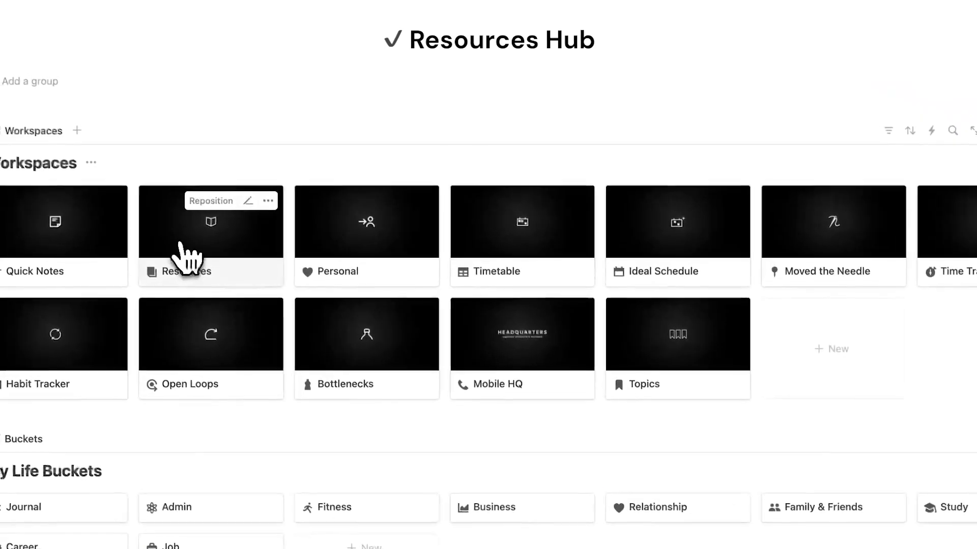
# - Preview the Resources, Moved the Needle, Time Track and Habit Tracker workspace pages
pyautogui.click(188, 256)
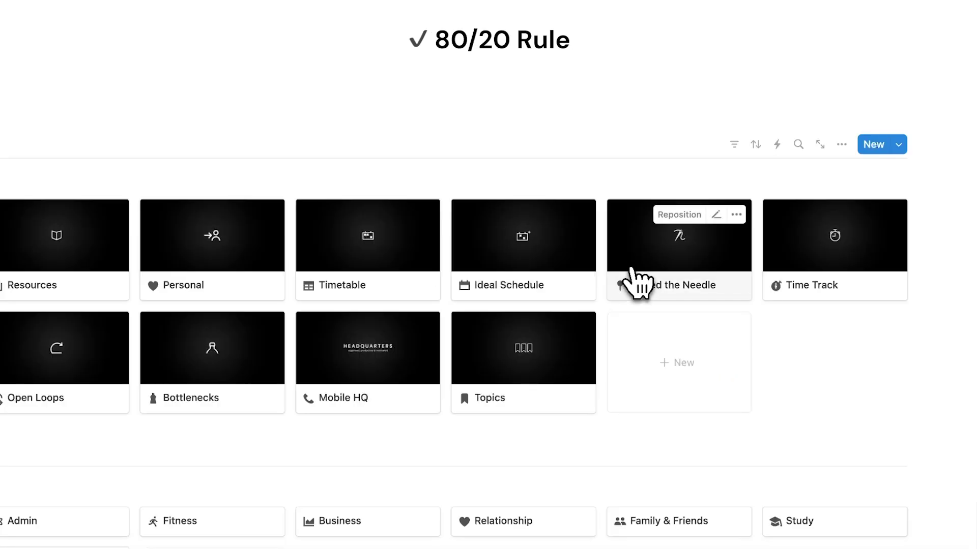
pyautogui.click(635, 283)
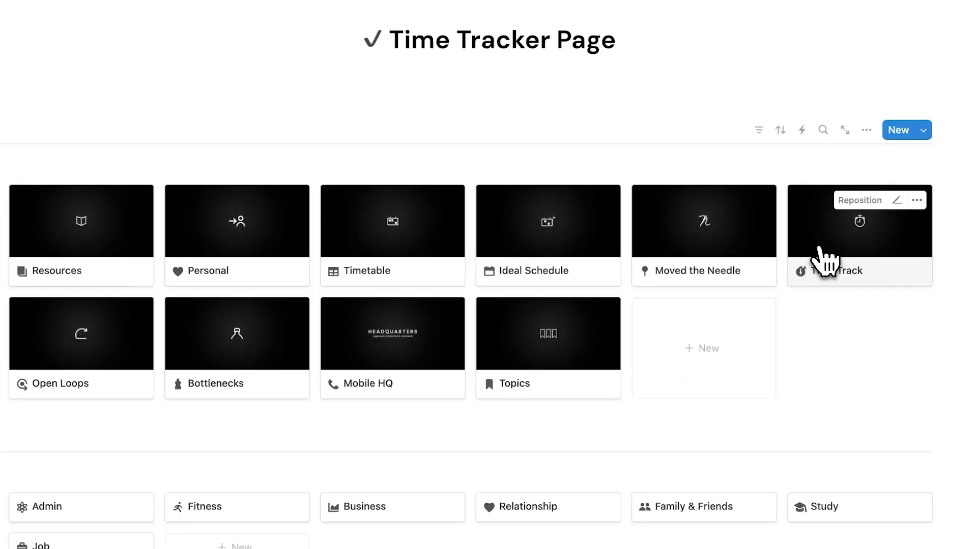
pyautogui.click(824, 263)
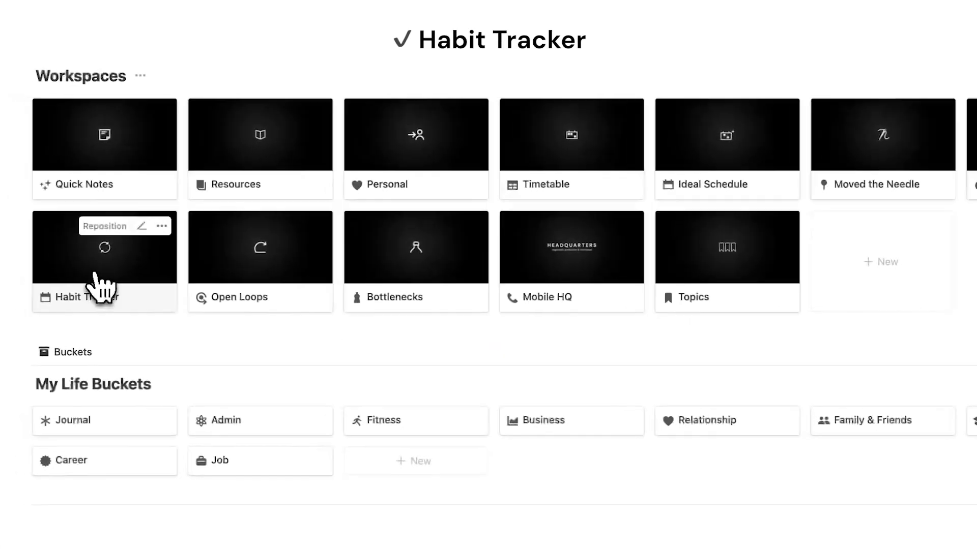
pyautogui.click(98, 279)
pyautogui.scroll(-5, 508, 320)
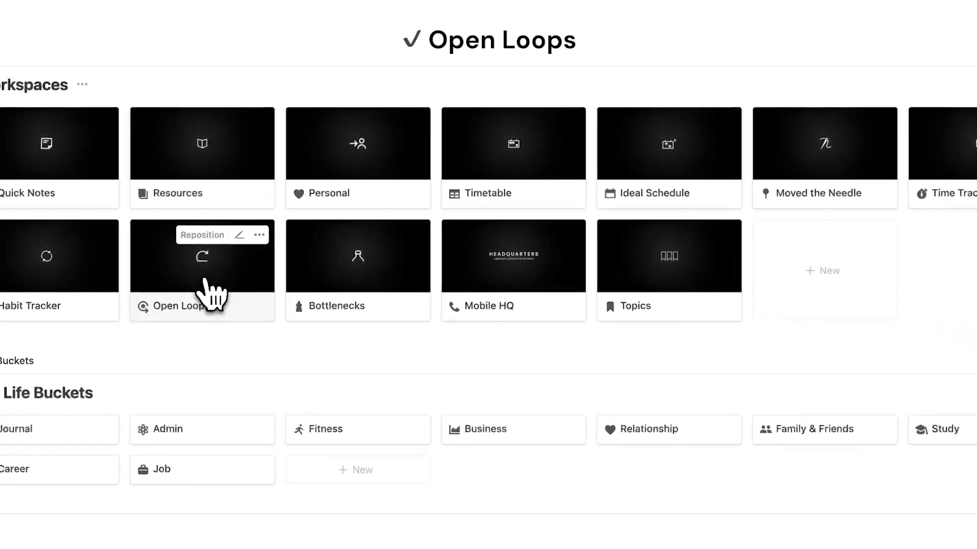
# - Preview the Open Loops, Bottlenecks and Mobile HQ pages, then close the Mobile HQ preview
pyautogui.click(204, 300)
pyautogui.scroll(-3, 529, 287)
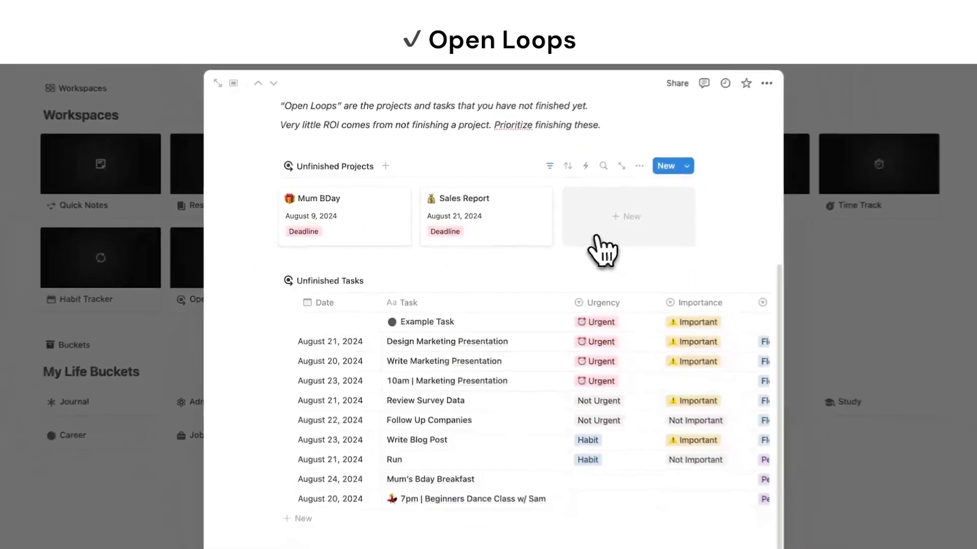
pyautogui.scroll(-1, 602, 249)
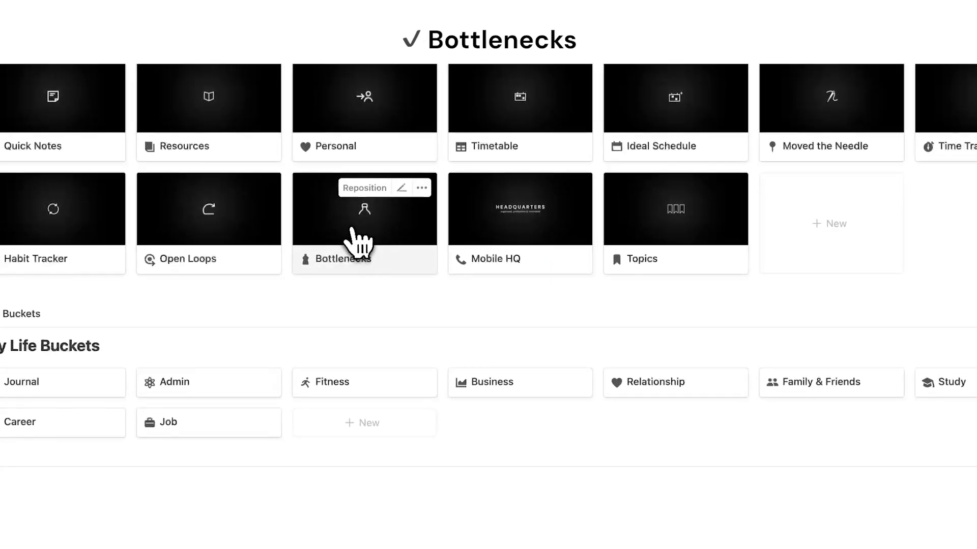
pyautogui.click(358, 250)
pyautogui.scroll(-1, 600, 297)
pyautogui.scroll(-4, 593, 285)
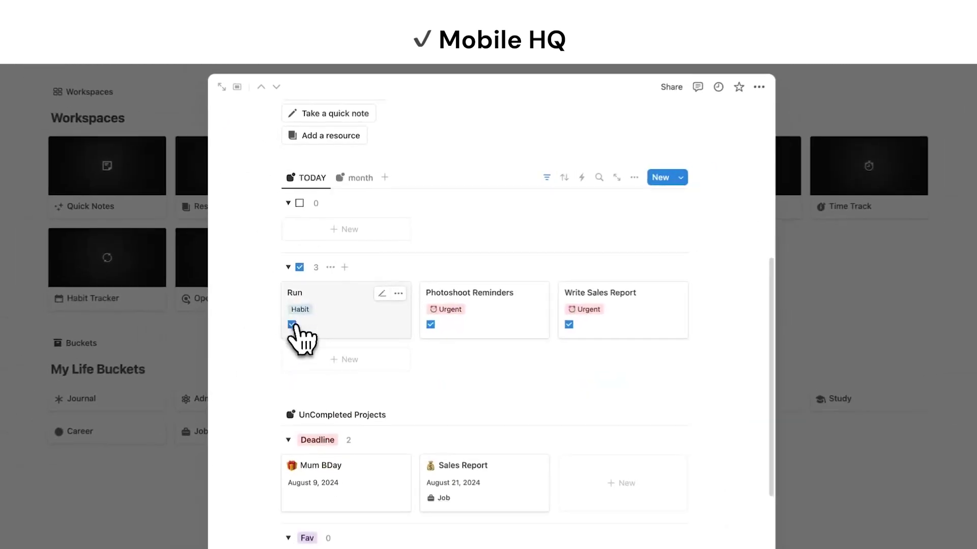
pyautogui.scroll(-3, 460, 359)
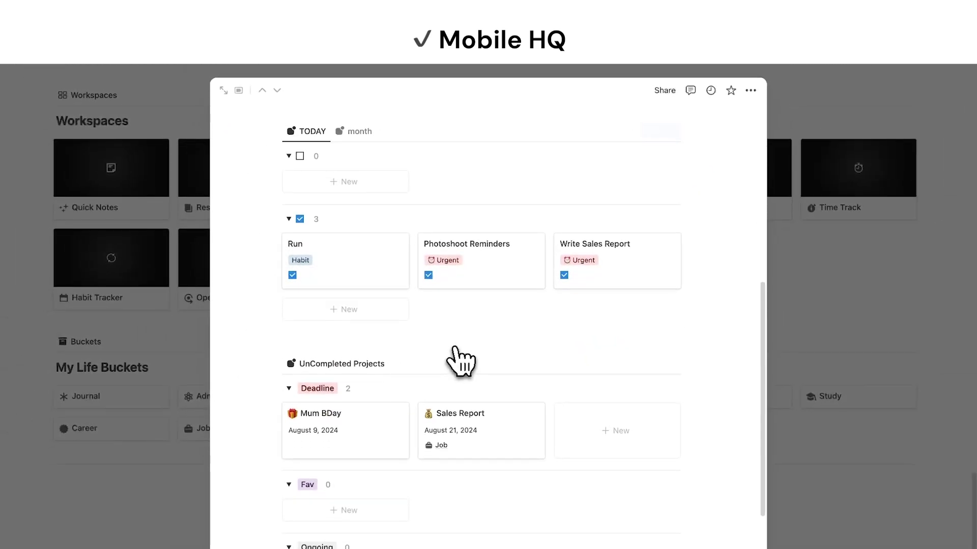
pyautogui.scroll(10, 588, 420)
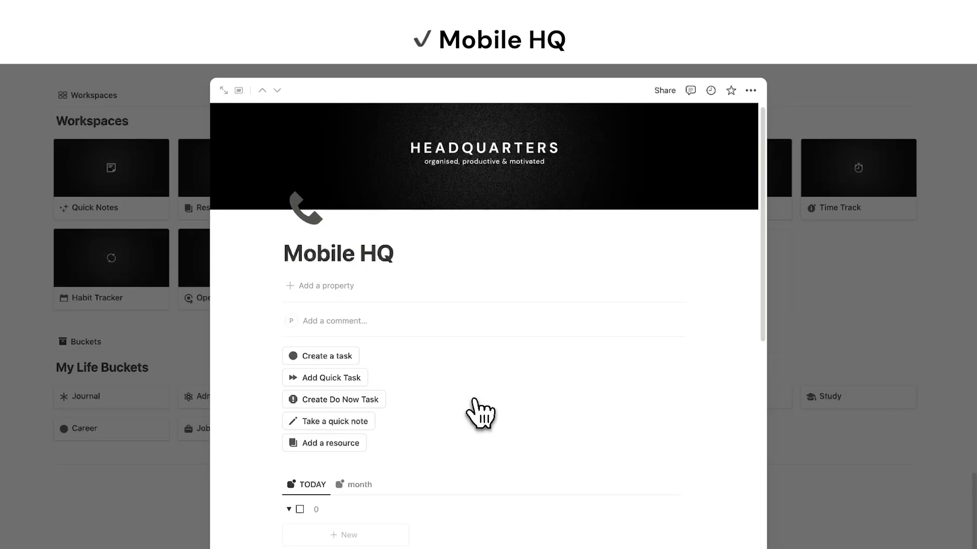
pyautogui.click(824, 284)
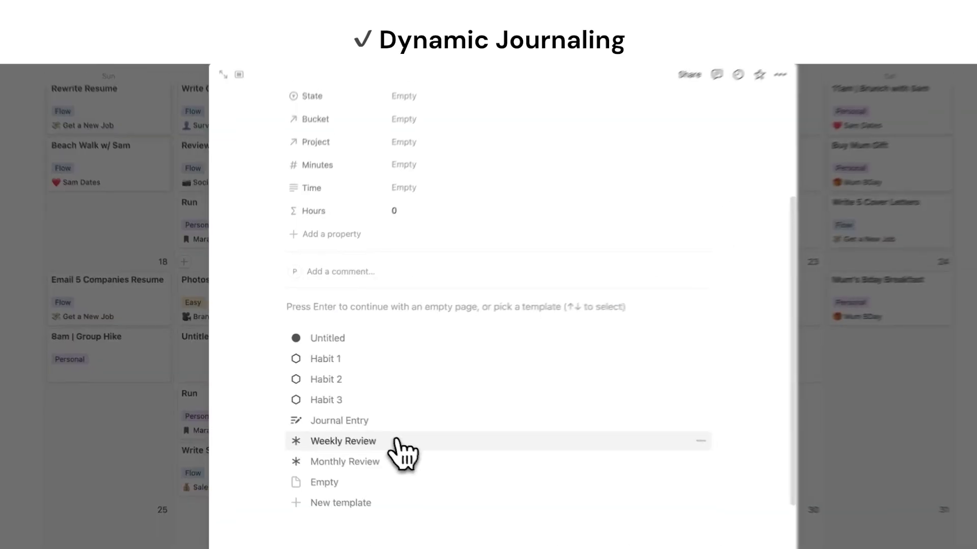
# - Add a Weekly Review entry, mark Upload New Blog 'Moved the needle', and open the Job bucket
pyautogui.click(403, 451)
pyautogui.scroll(-10, 432, 433)
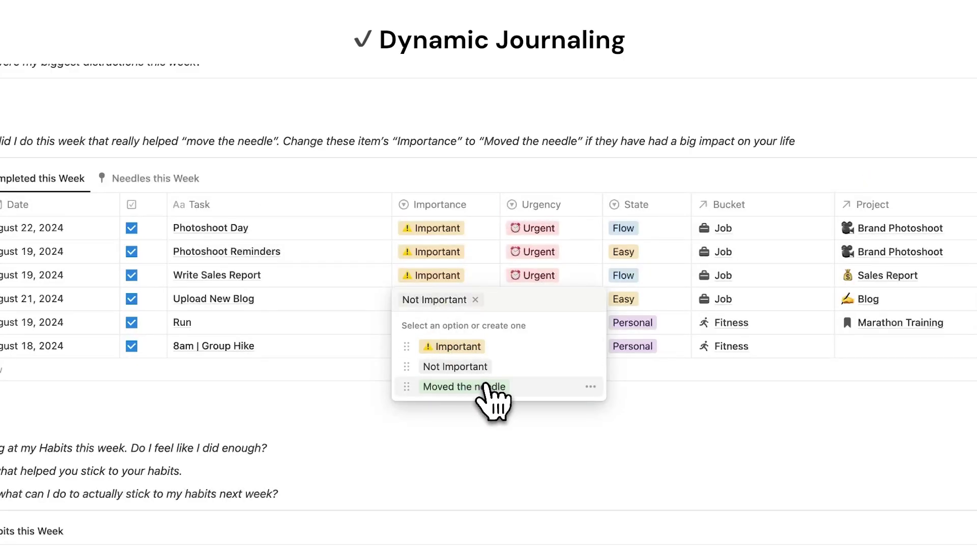
pyautogui.click(484, 386)
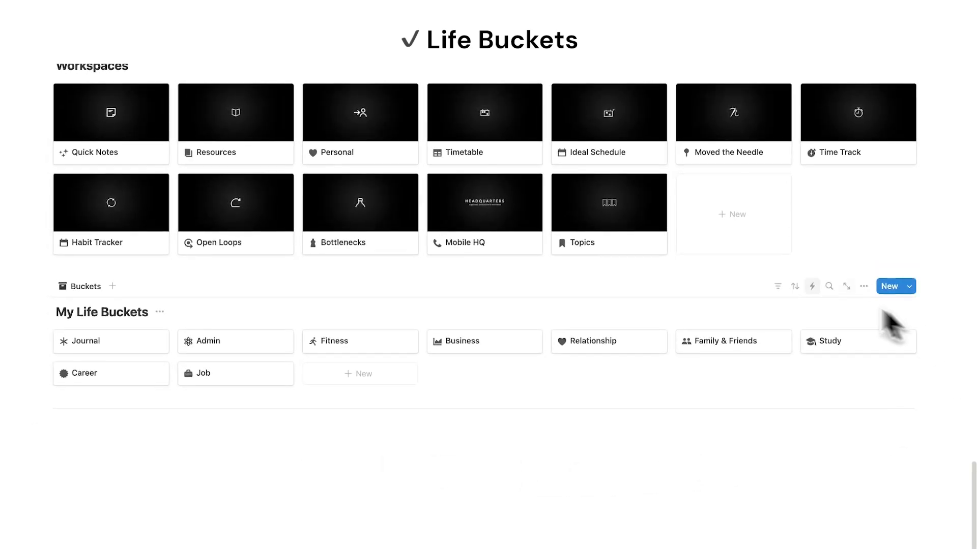
pyautogui.scroll(1, 479, 306)
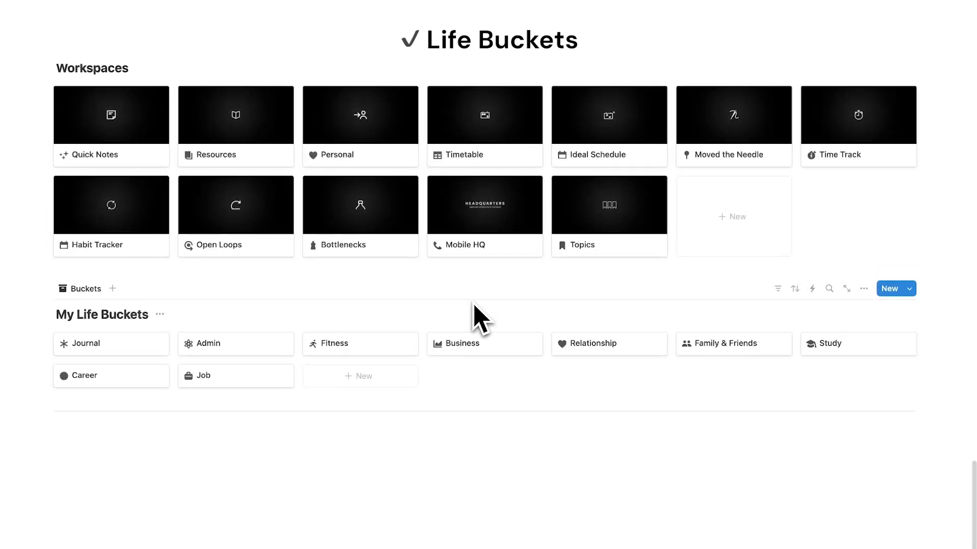
pyautogui.click(227, 381)
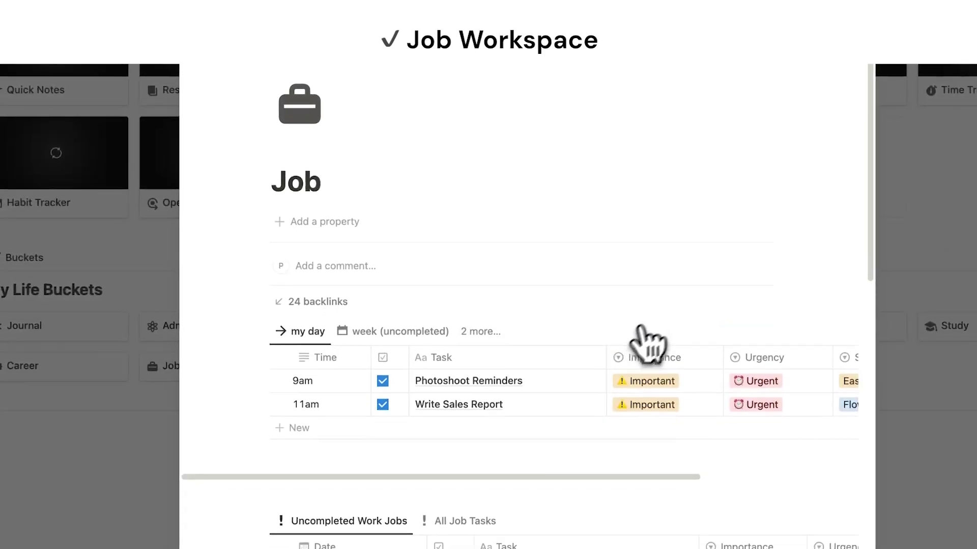
pyautogui.scroll(-10, 563, 381)
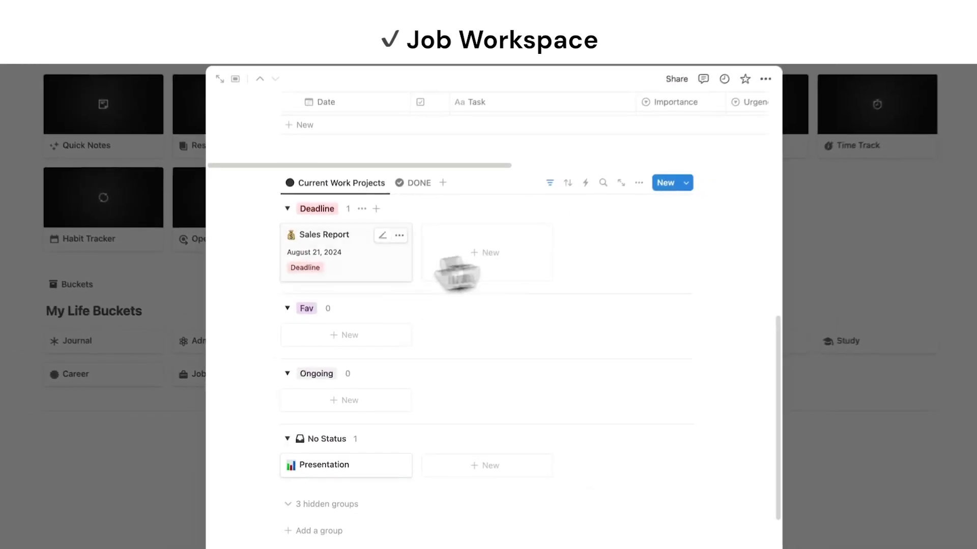